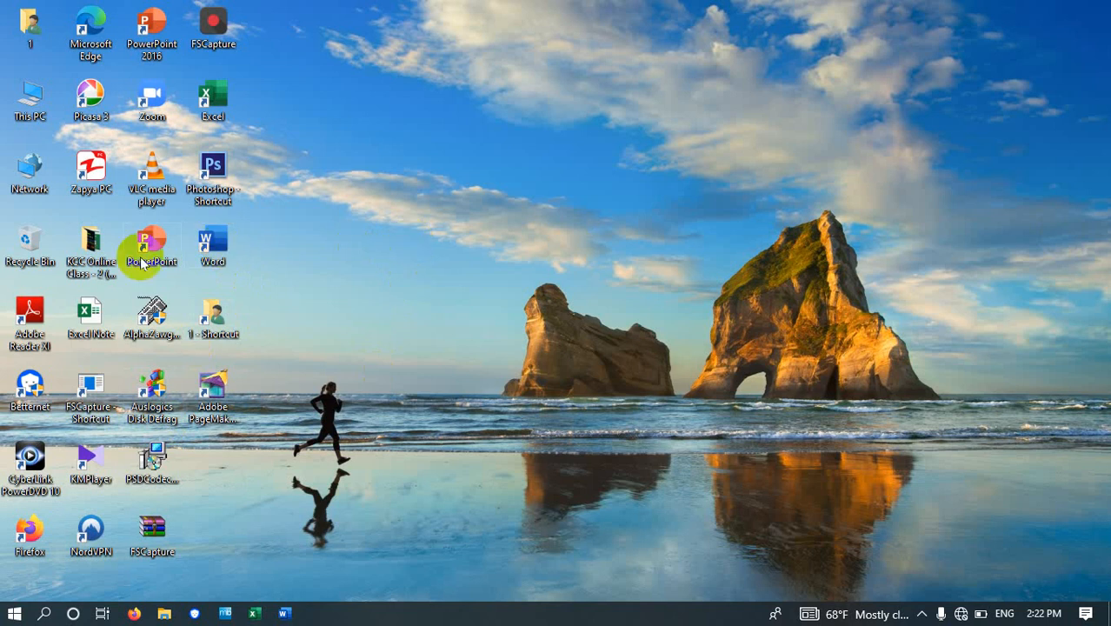
Step: Create a blank Word document and insert a table with four columns and three rows
double_click(220, 237)
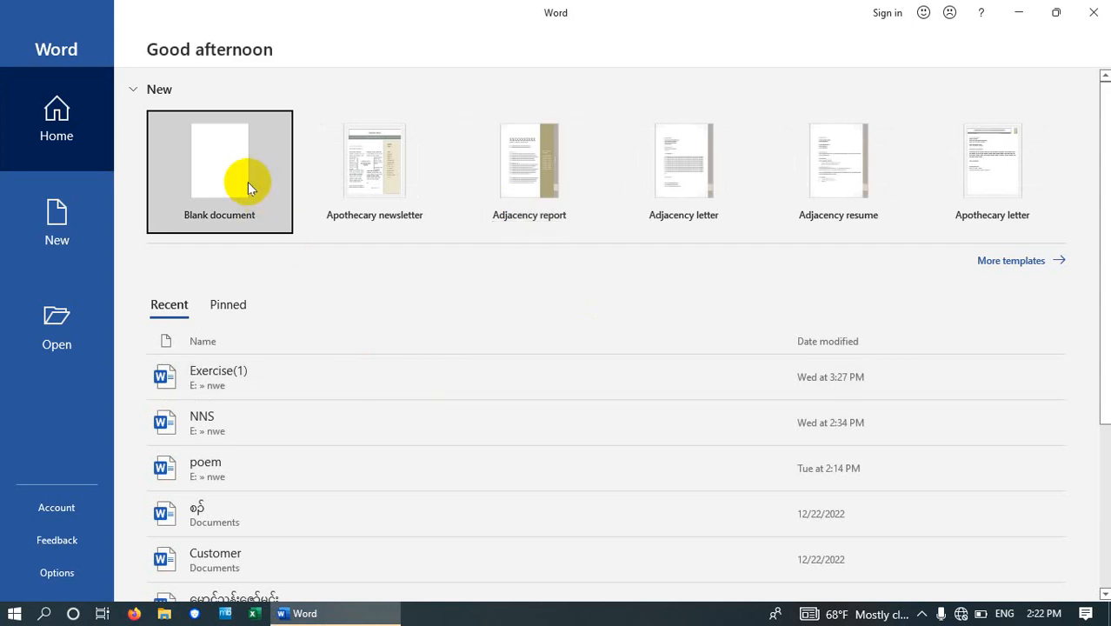
left_click(222, 156)
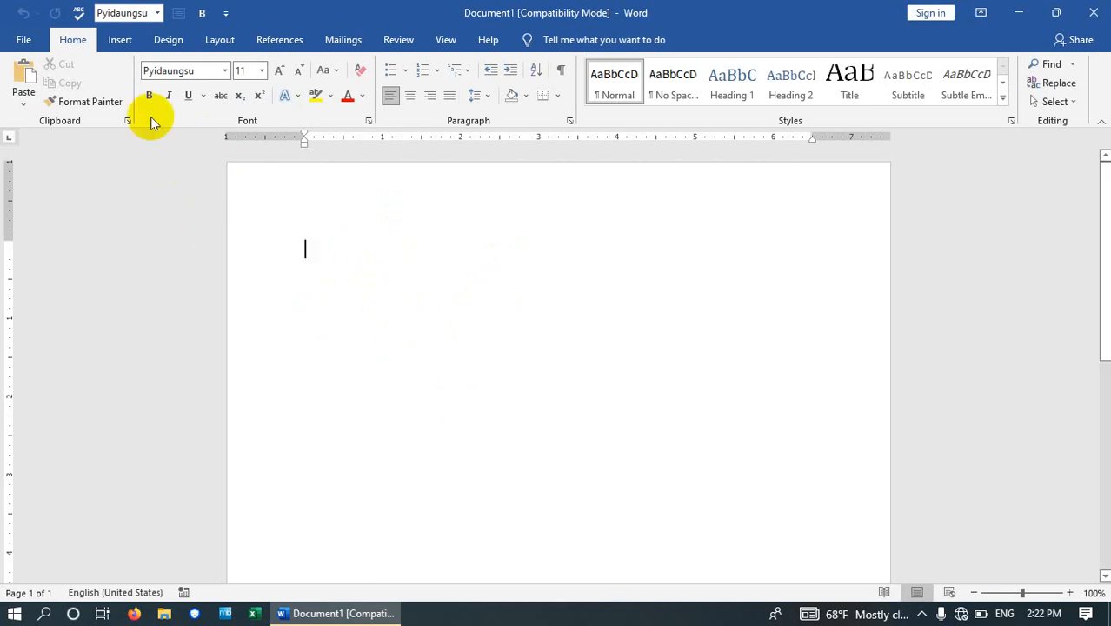
left_click(122, 44)
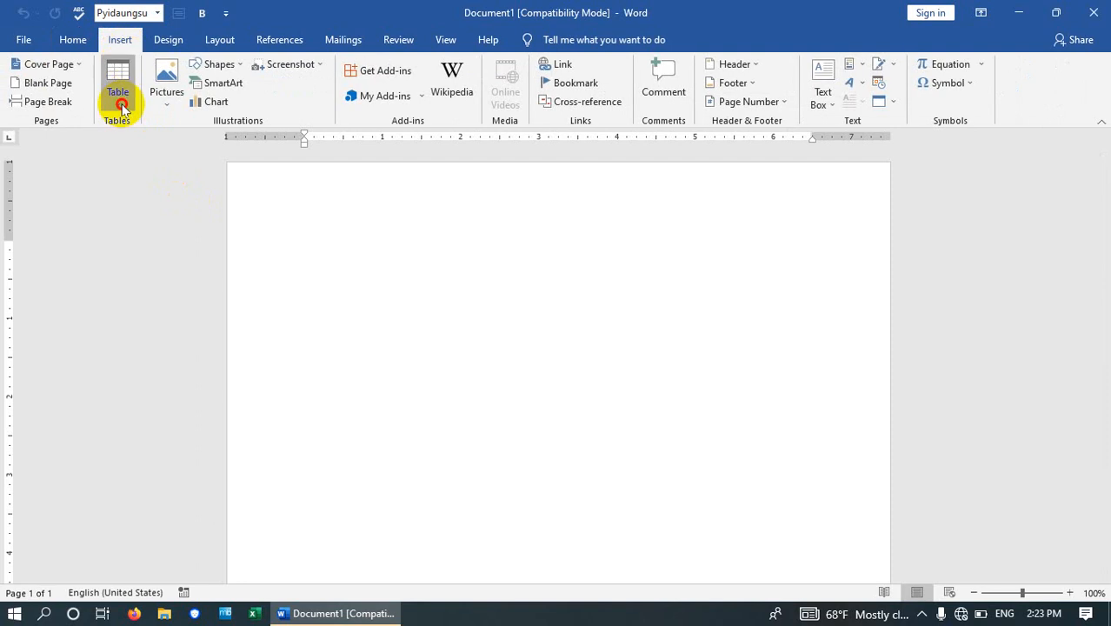
left_click(119, 87)
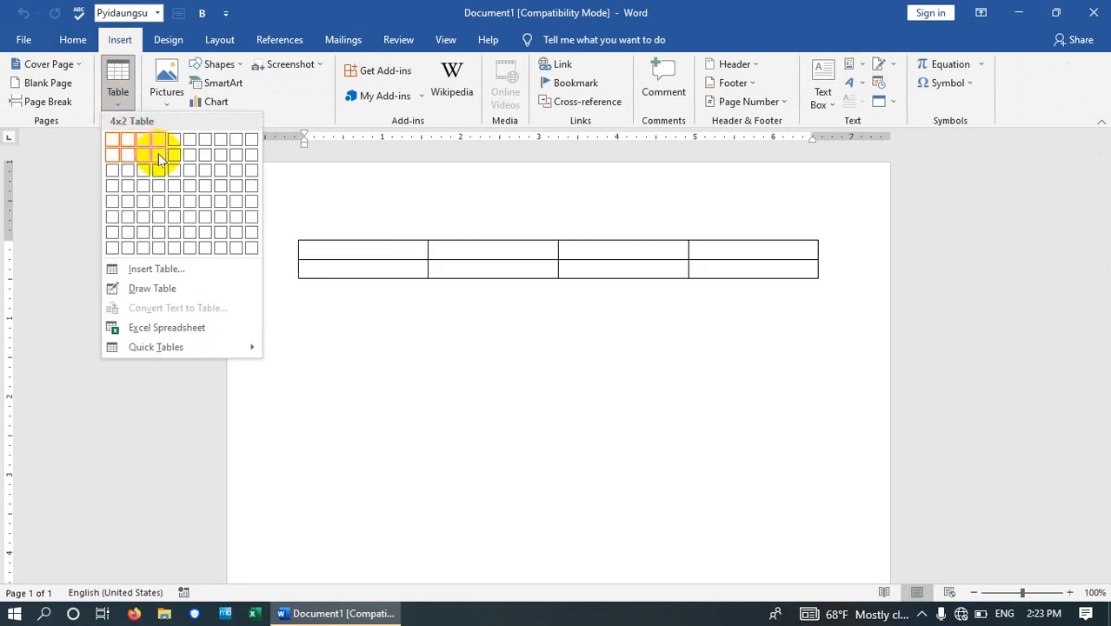
left_click(157, 168)
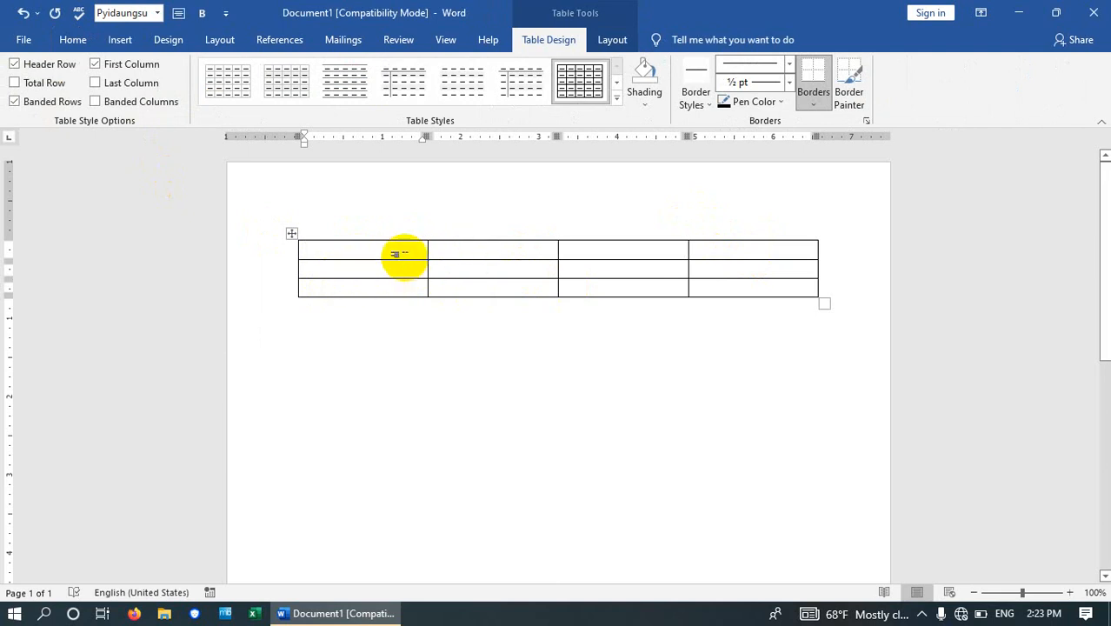
Step: Set the row height of the whole table to 0.5"
left_click(291, 233)
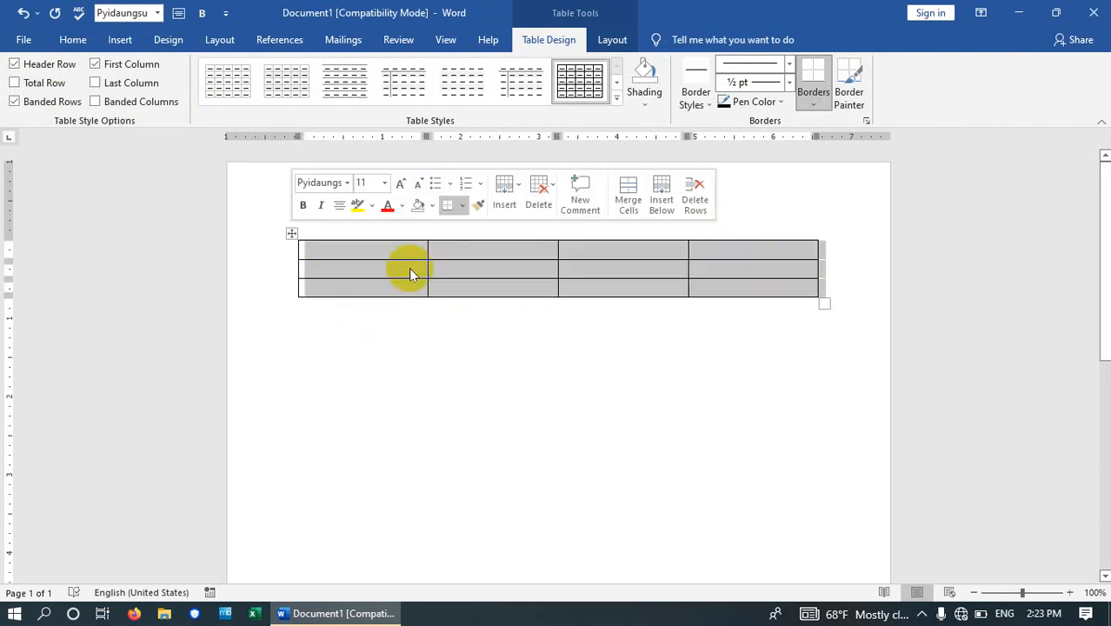
left_click(612, 40)
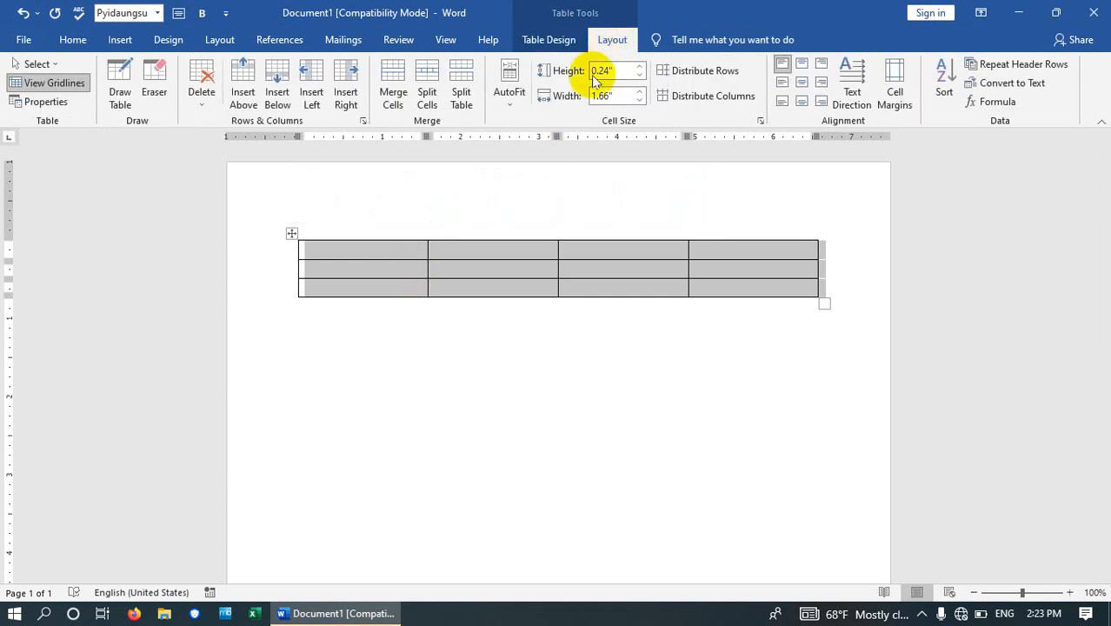
left_click(640, 68)
left_click(640, 67)
left_click(640, 67)
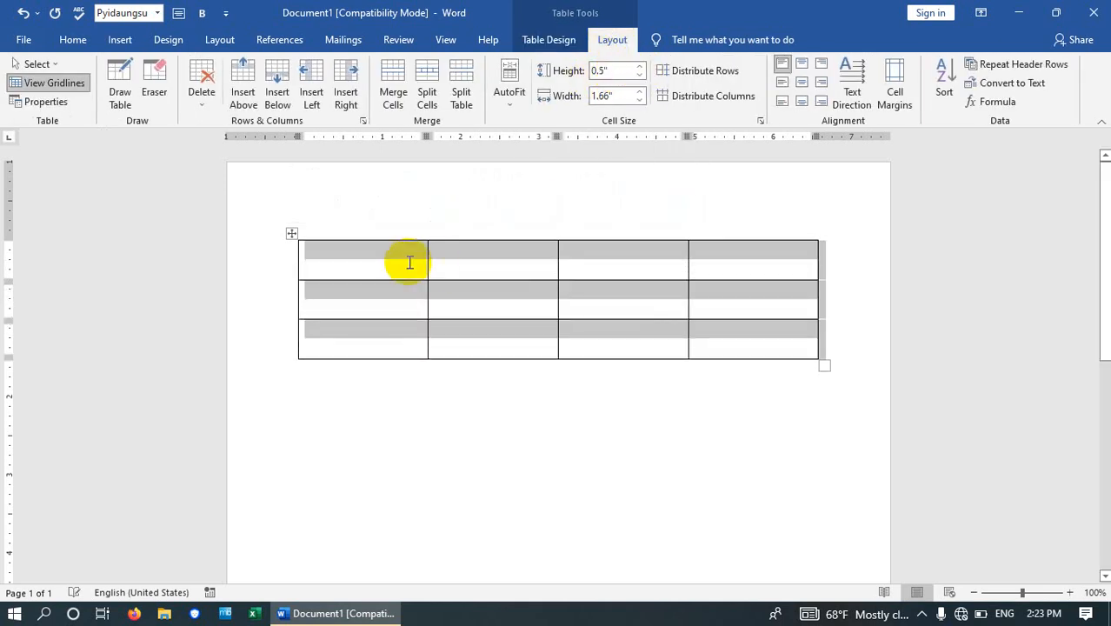
left_click(390, 260)
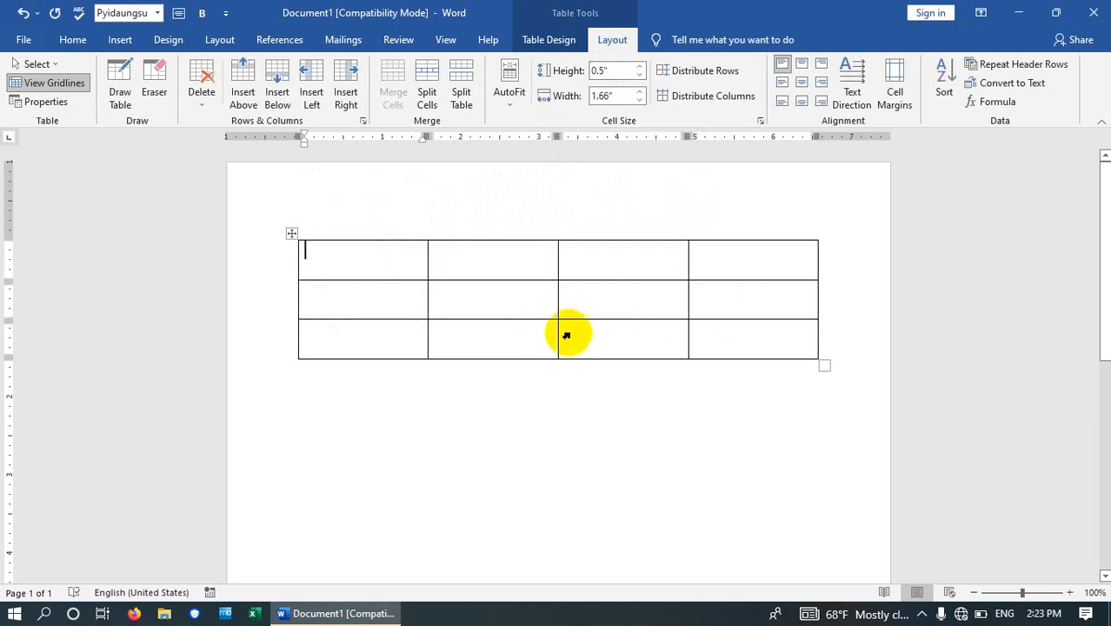
Step: Enter 15000 and 3 in the second and third cells of the table's first row
left_click(515, 259)
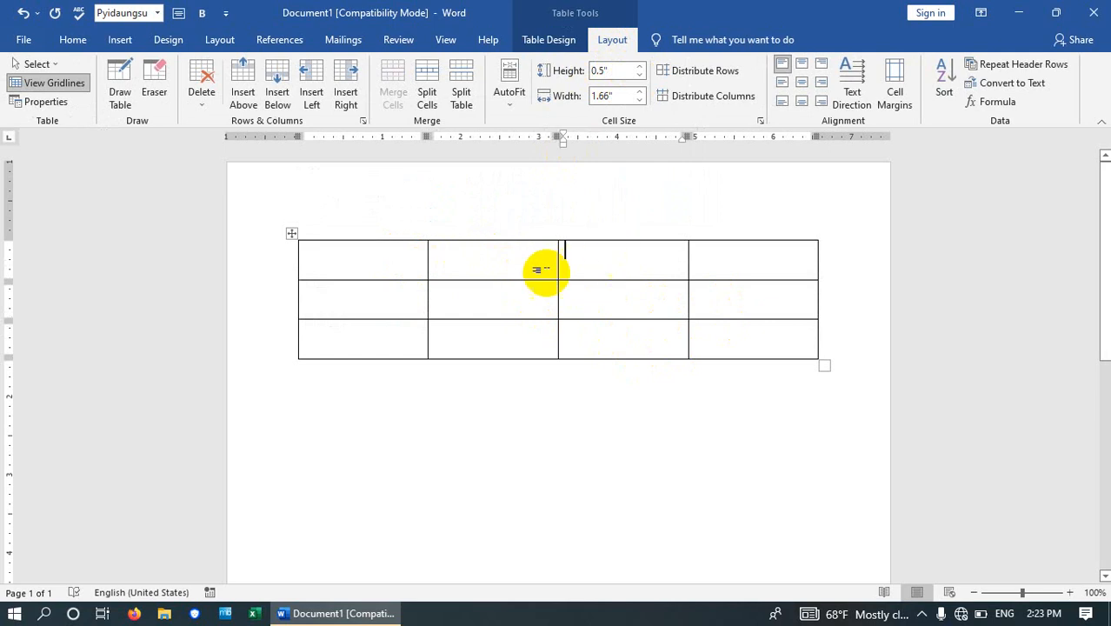
left_click(573, 261)
left_click(513, 264)
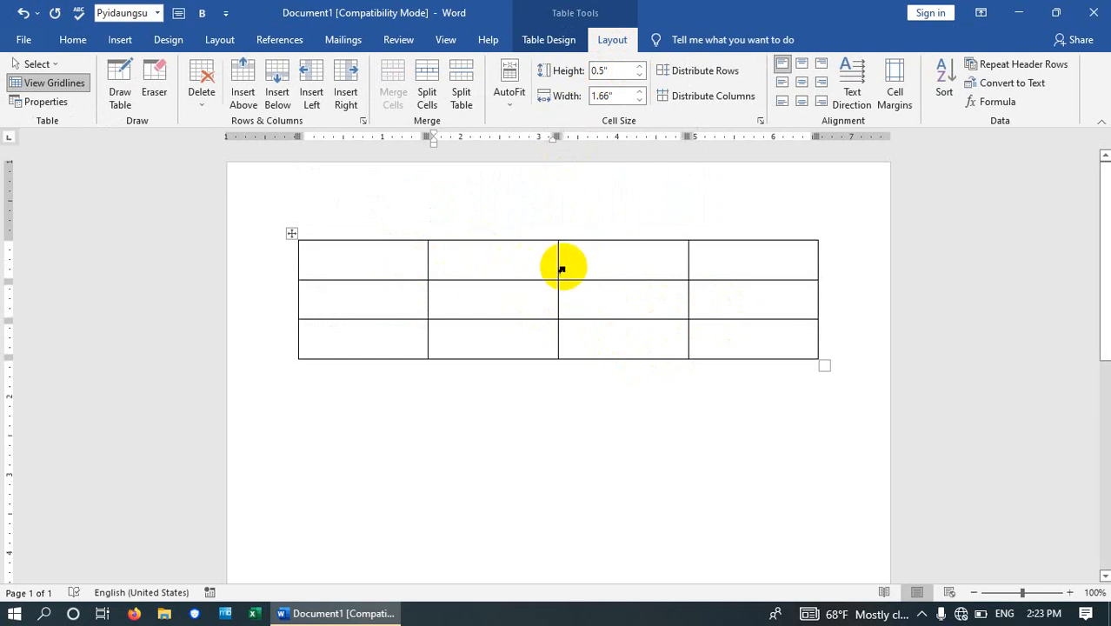
type("15000")
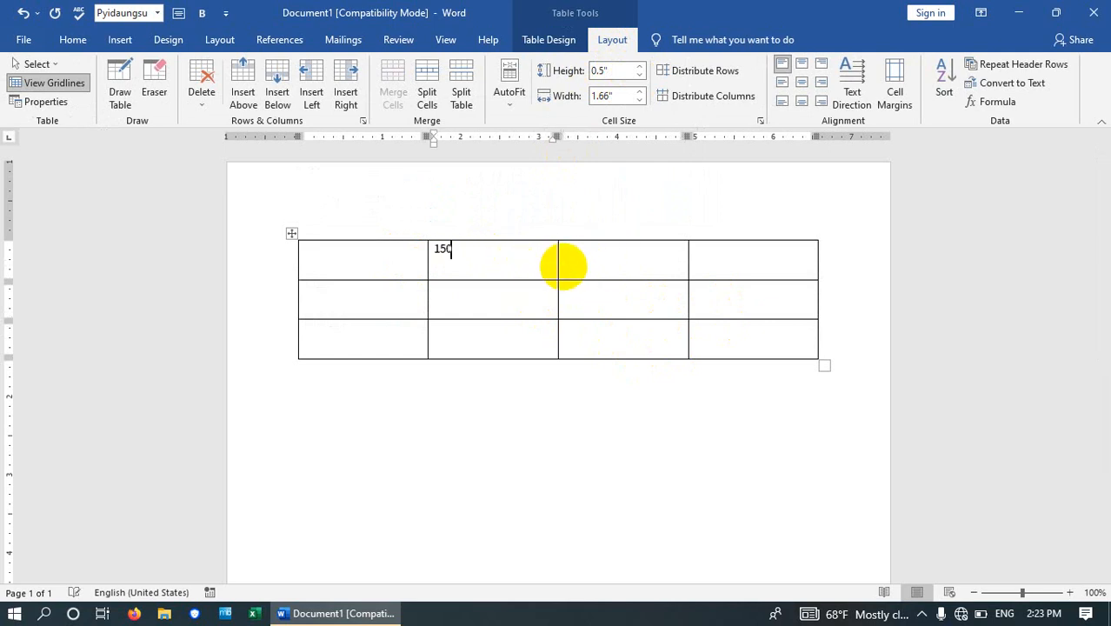
left_click(563, 266)
key("Tab")
key("Tab")
key("Tab")
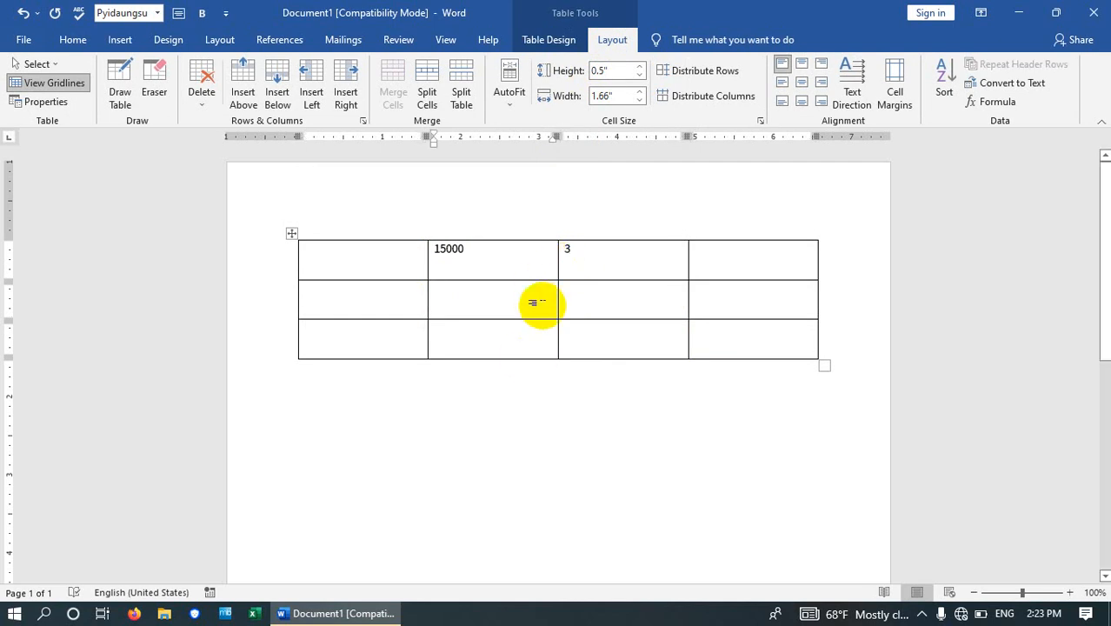
Step: Enter 45000 and 20 in the second and third cells of the table's second row
type("45000")
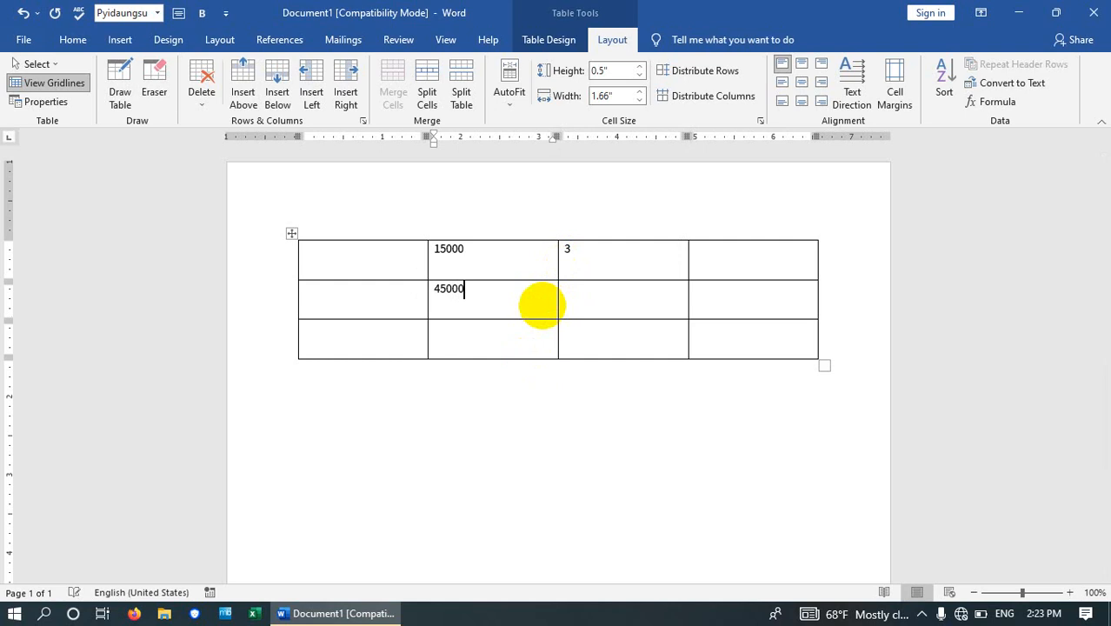
key("Tab")
type("20")
key("Tab")
key("Tab")
key("Tab")
Step: Enter 168000 and 5000 in the second and third cells of the third row, and append an empty row below
type("168000")
key("Tab")
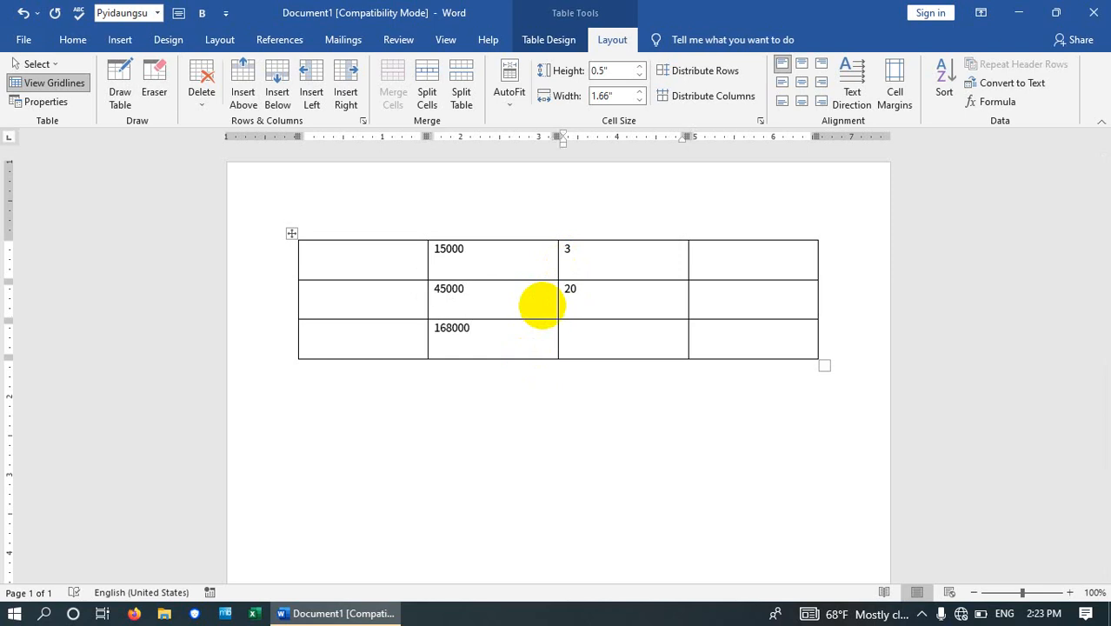
type("5000")
key("Tab")
key("Tab")
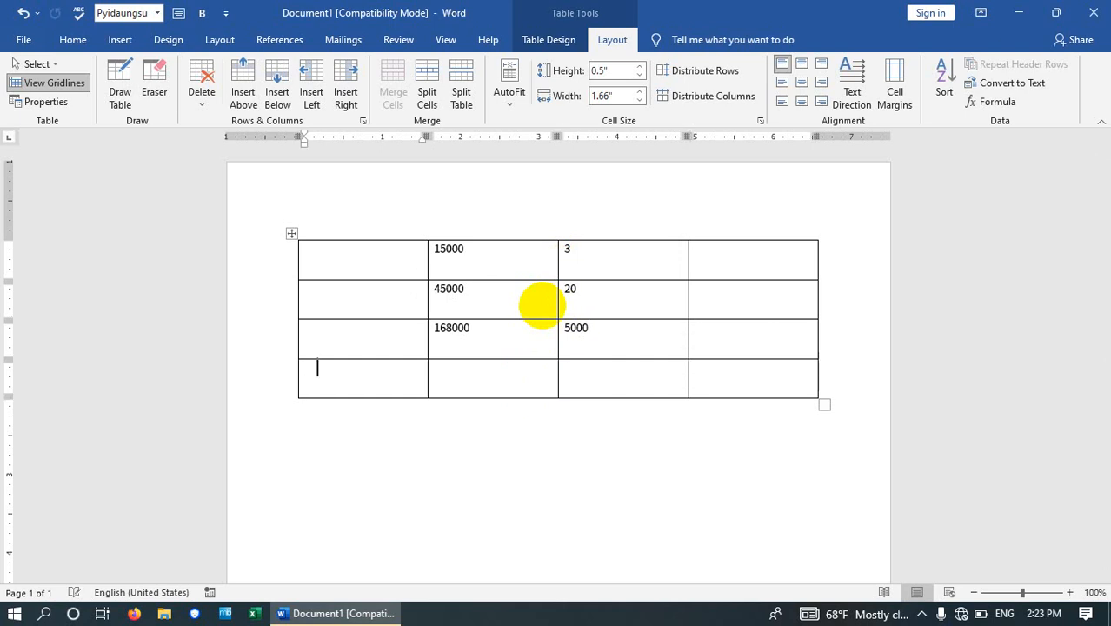
left_click(618, 272)
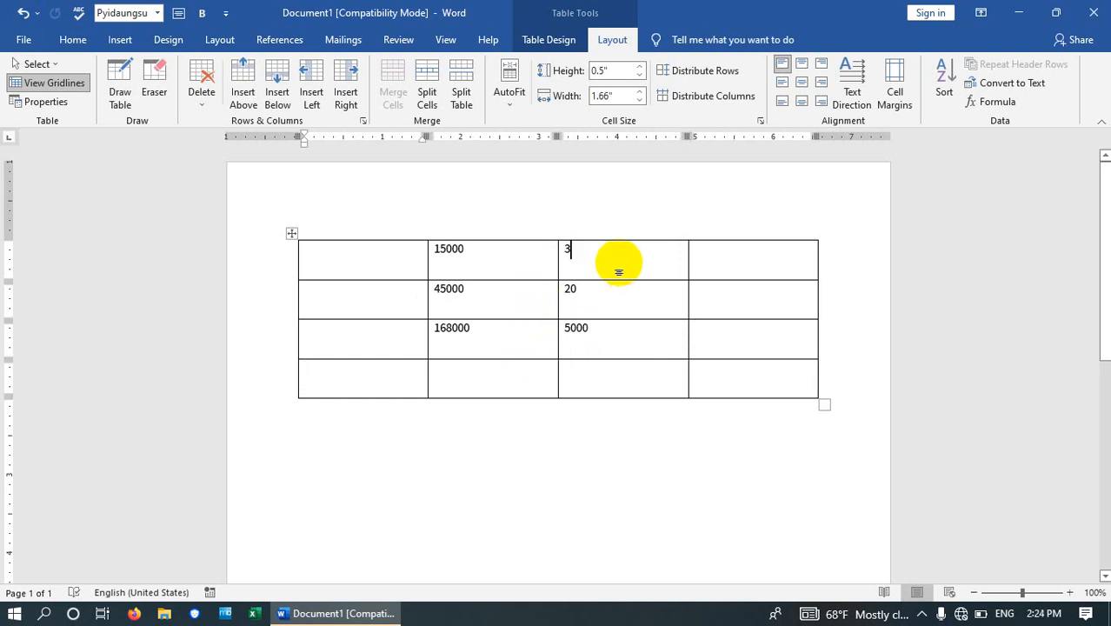
left_click(734, 265)
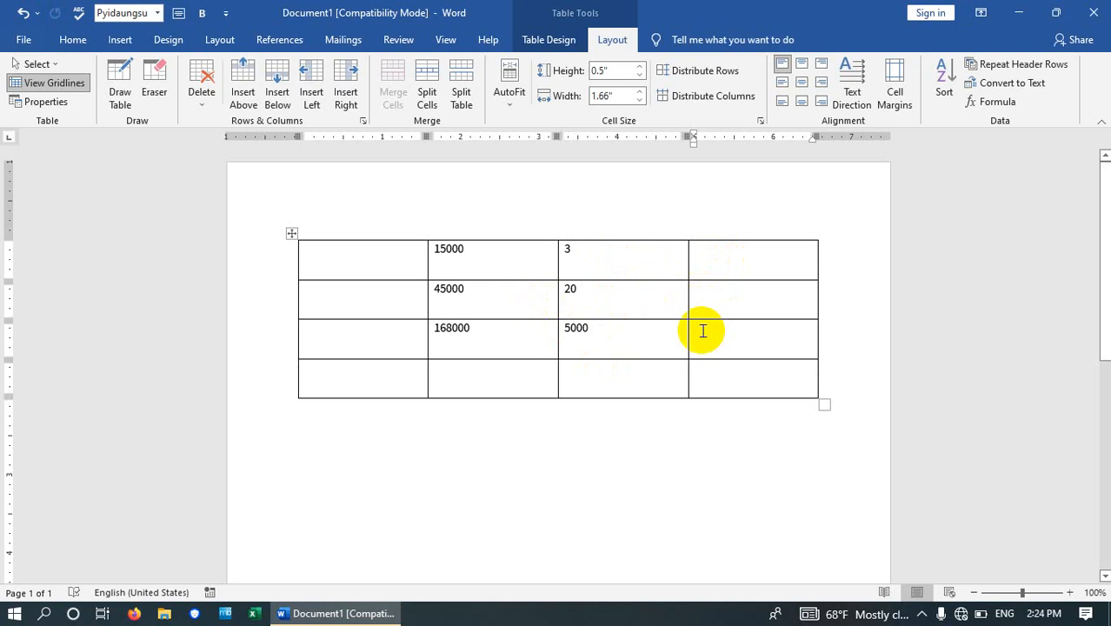
left_click(569, 252)
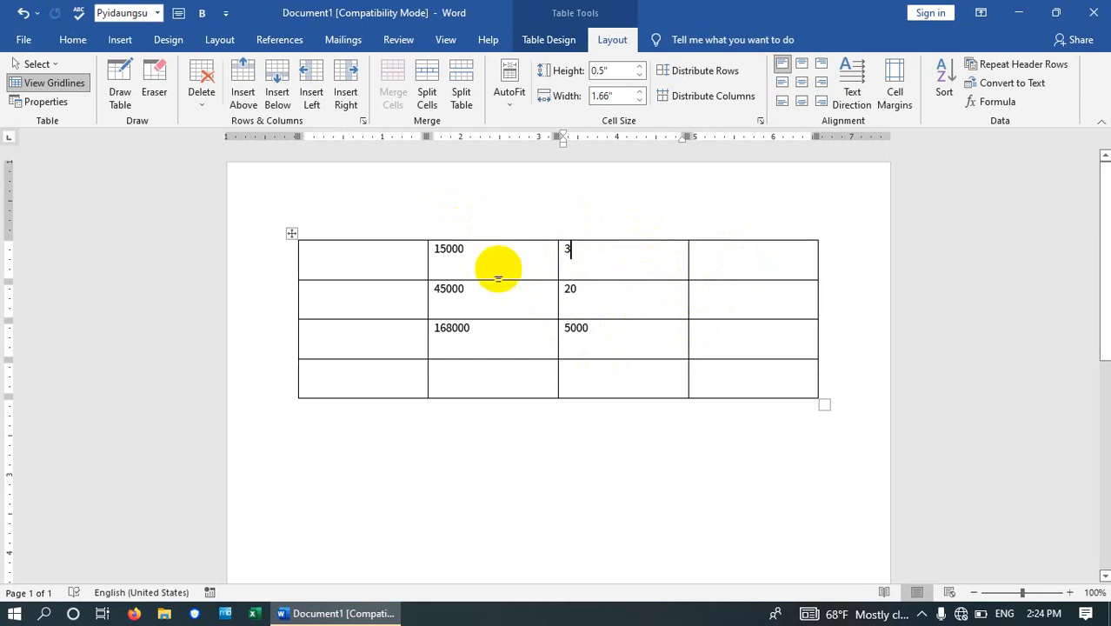
left_click(725, 253)
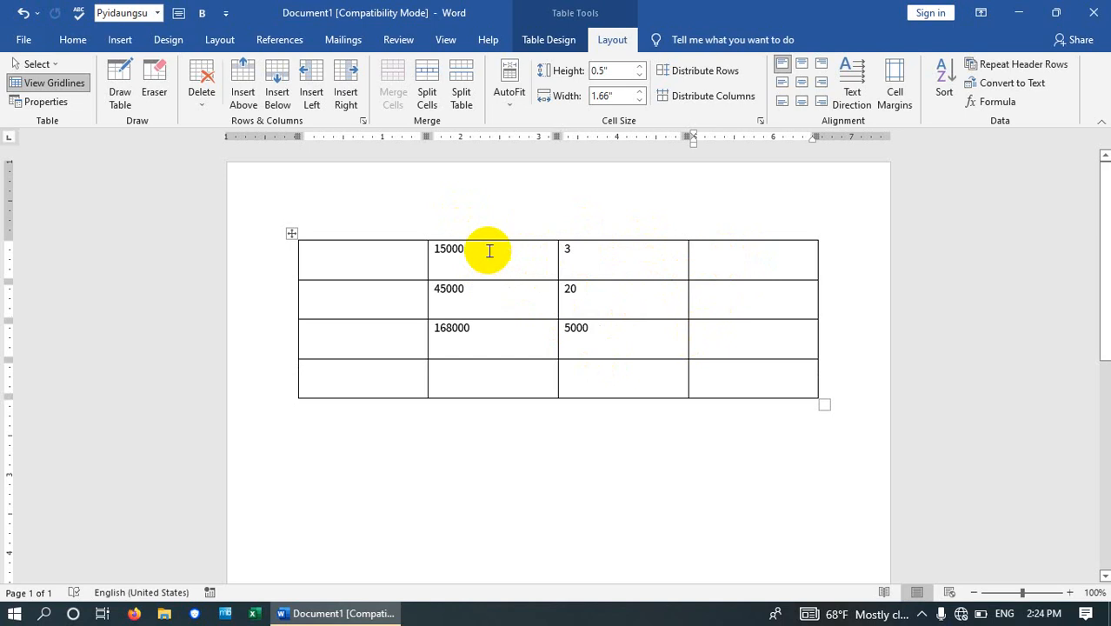
left_click(518, 269)
left_click(585, 247)
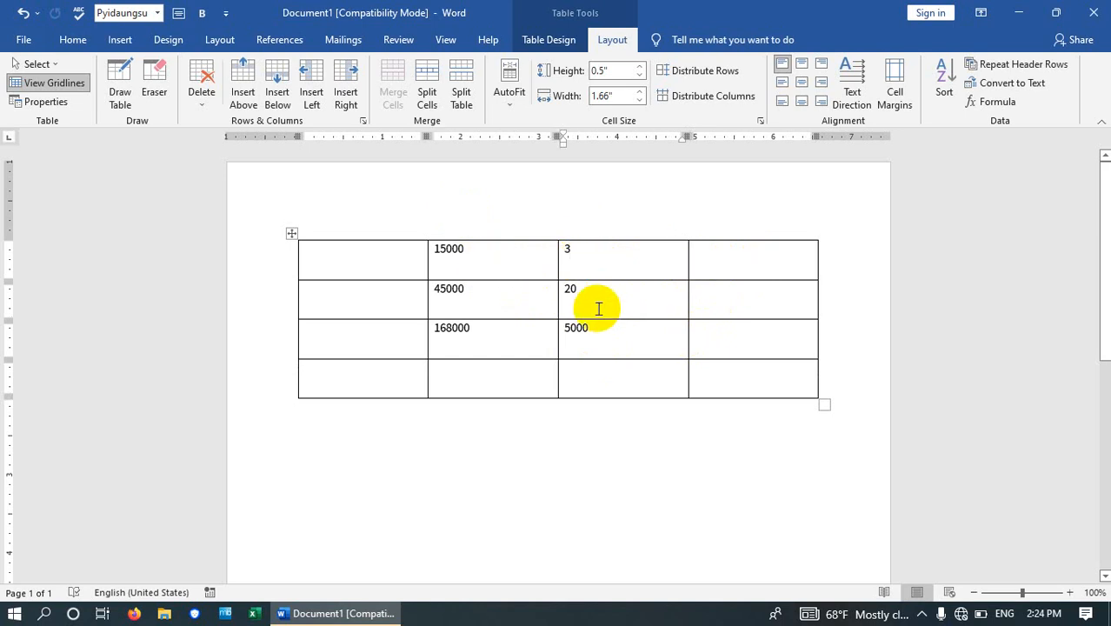
left_click(467, 248)
left_click(582, 254)
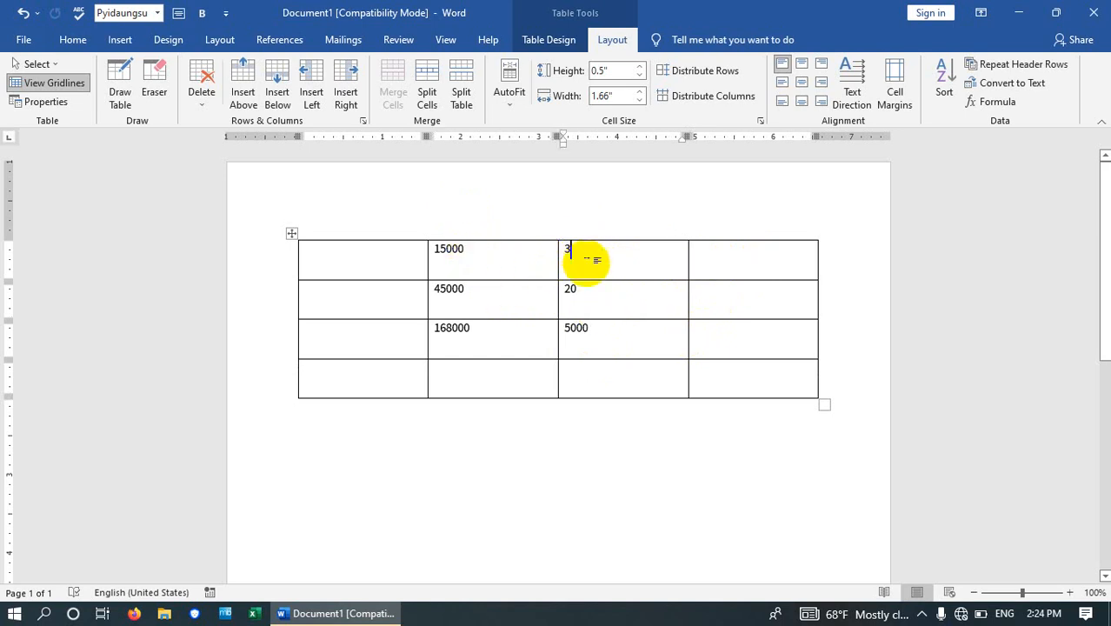
left_click(727, 253)
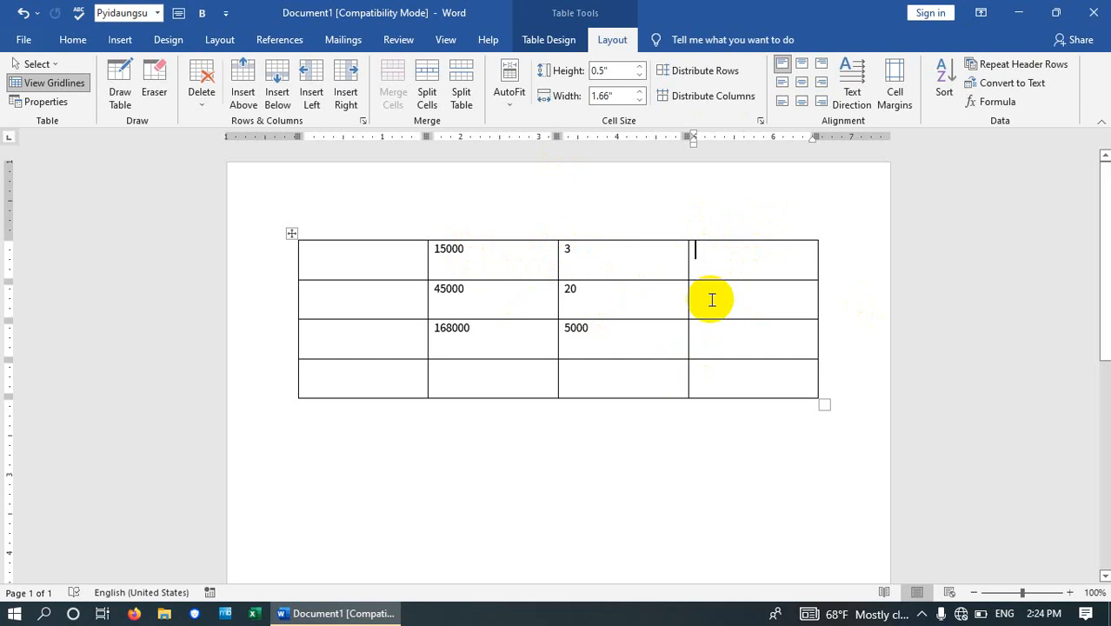
left_click(717, 252)
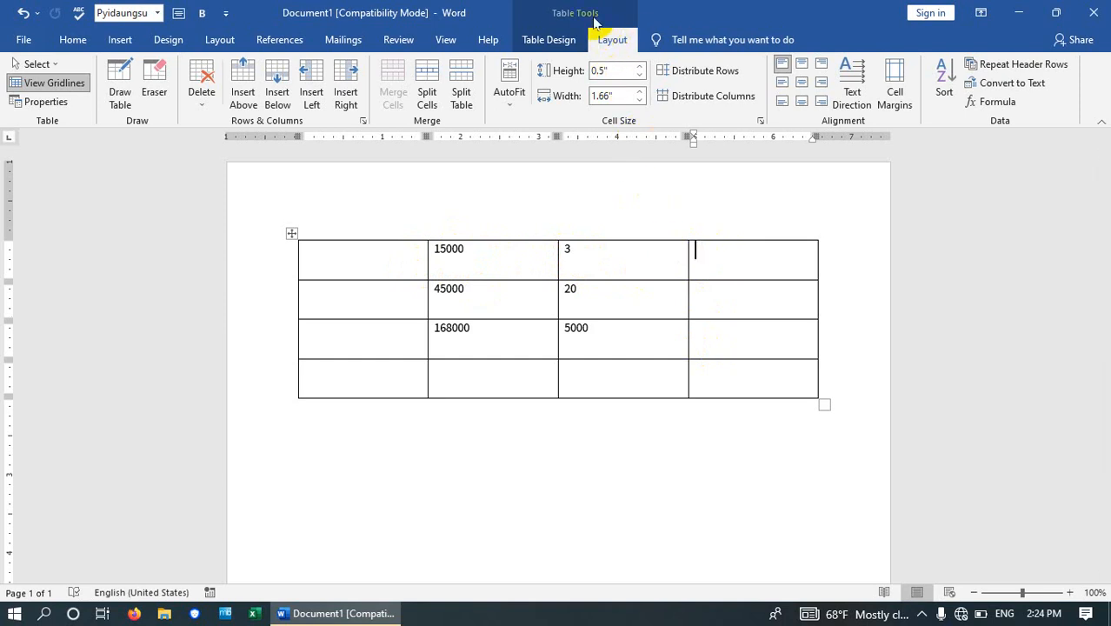
left_click(557, 40)
left_click(619, 42)
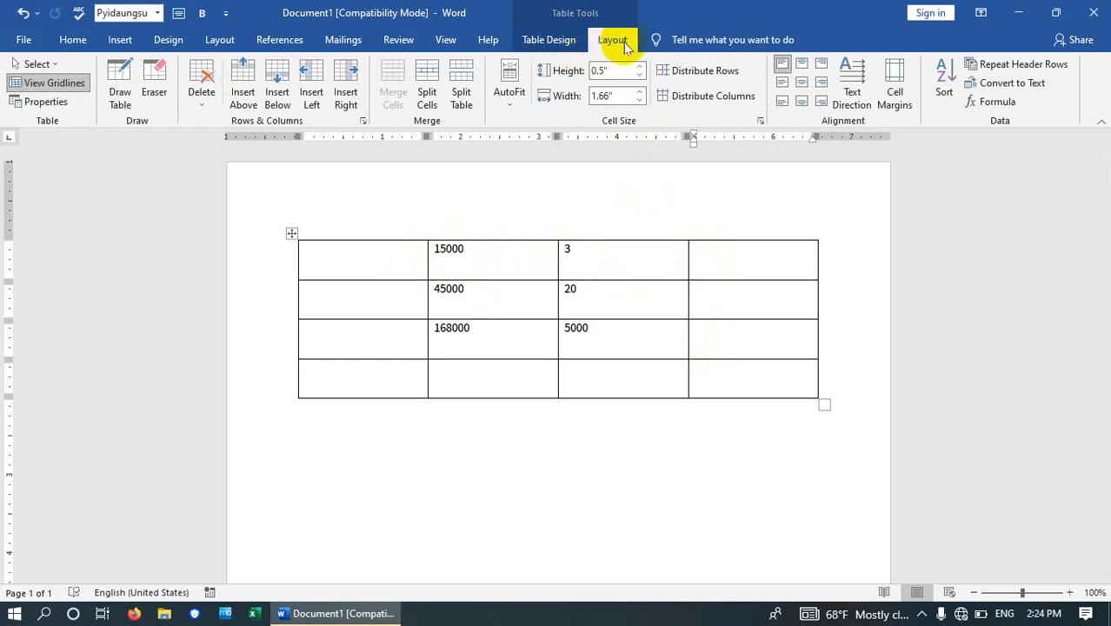
left_click(713, 254)
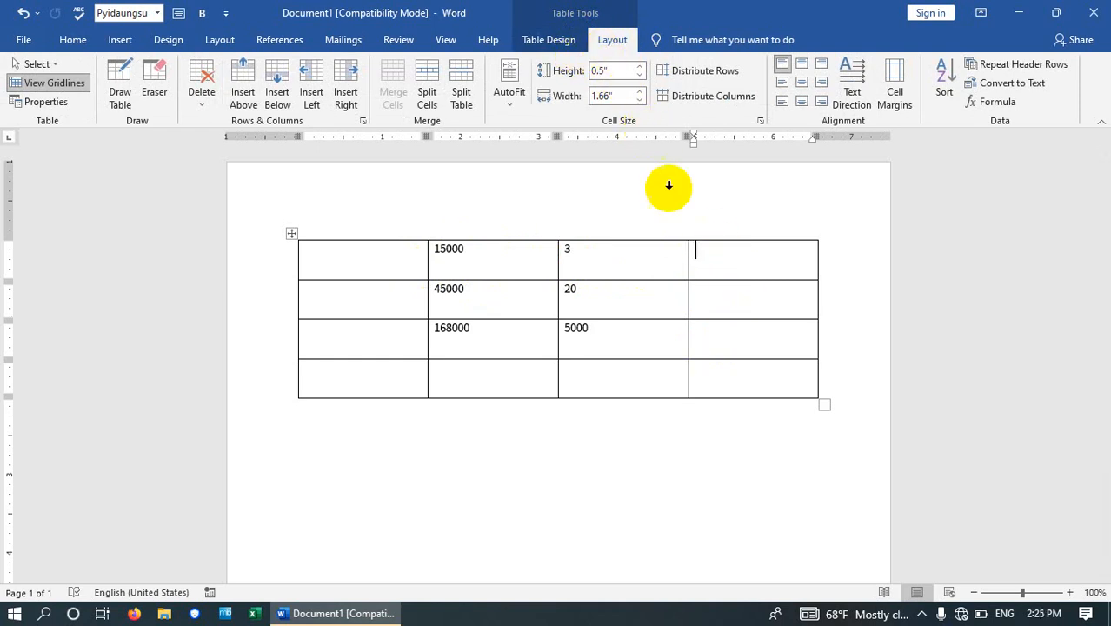
left_click(643, 462)
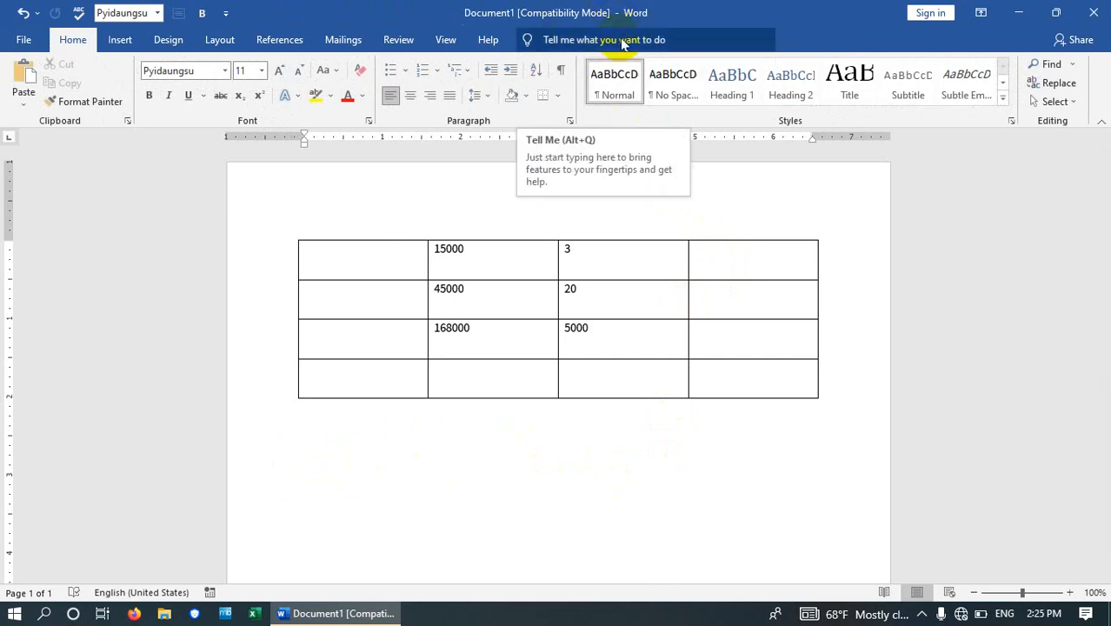
Step: Insert the formula =sum(left) in the last cell of the table's first row
left_click(715, 257)
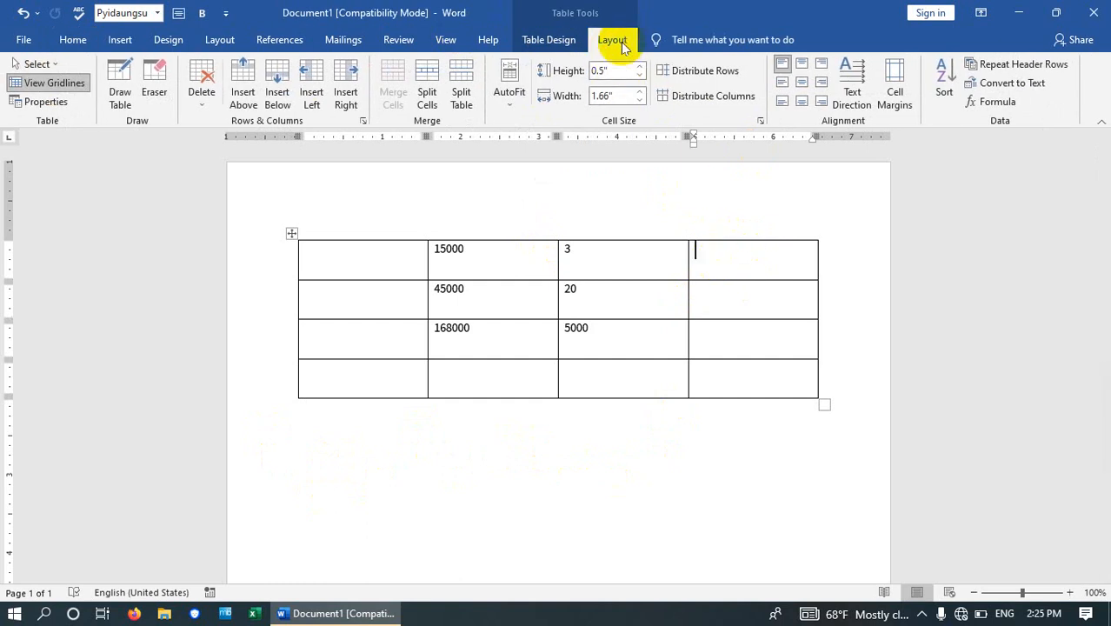
left_click(1009, 106)
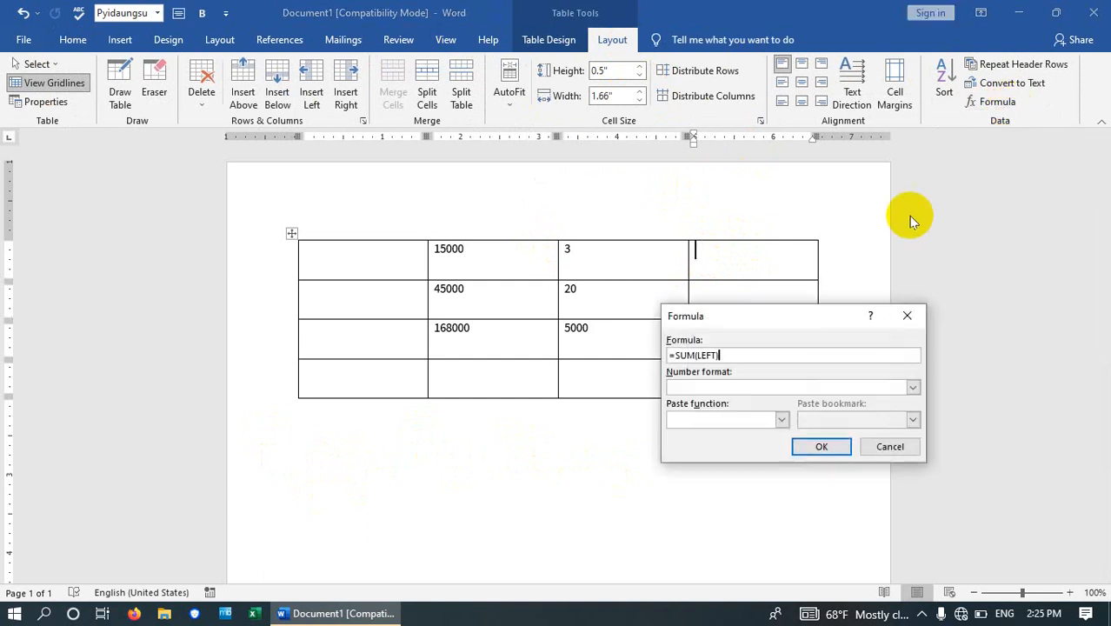
left_click_drag(795, 316, 953, 241)
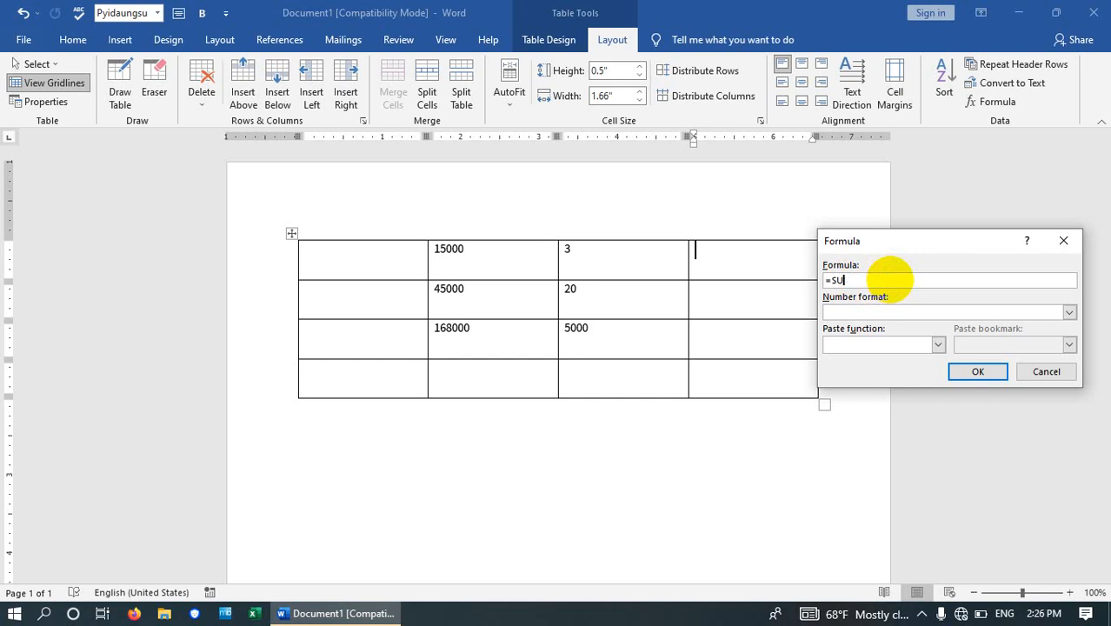
key("BackSpace")
key("BackSpace")
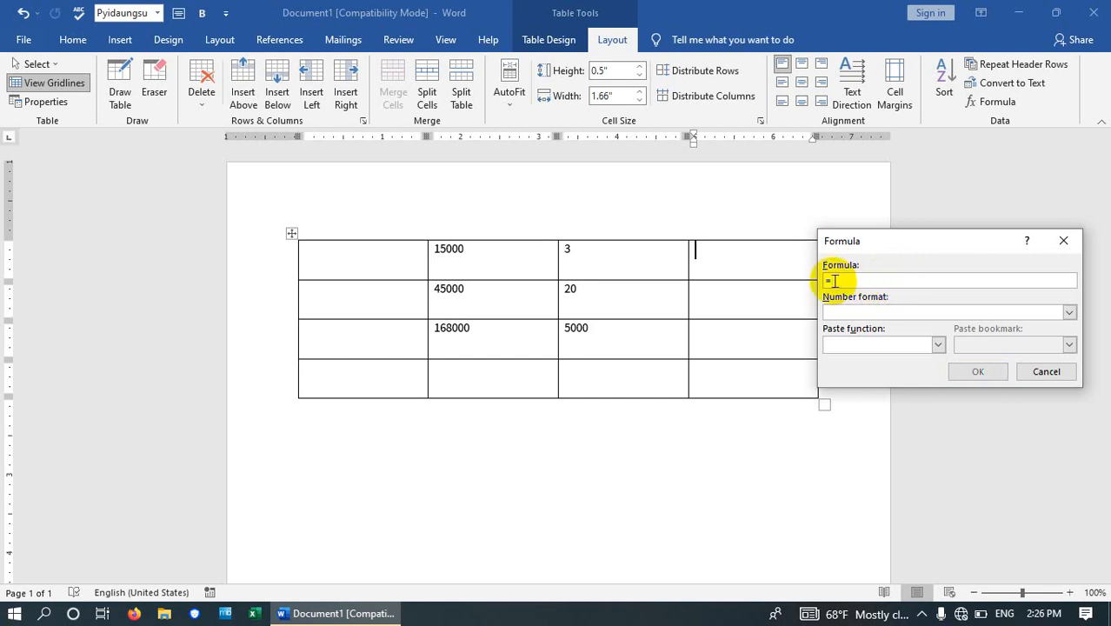
type("su")
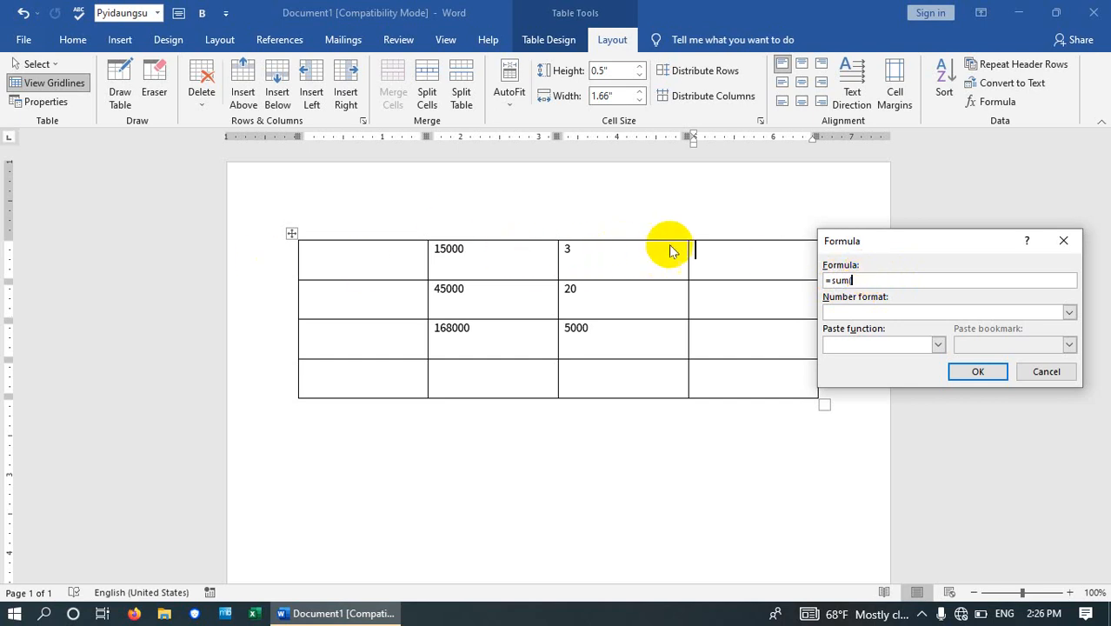
type("m(left")
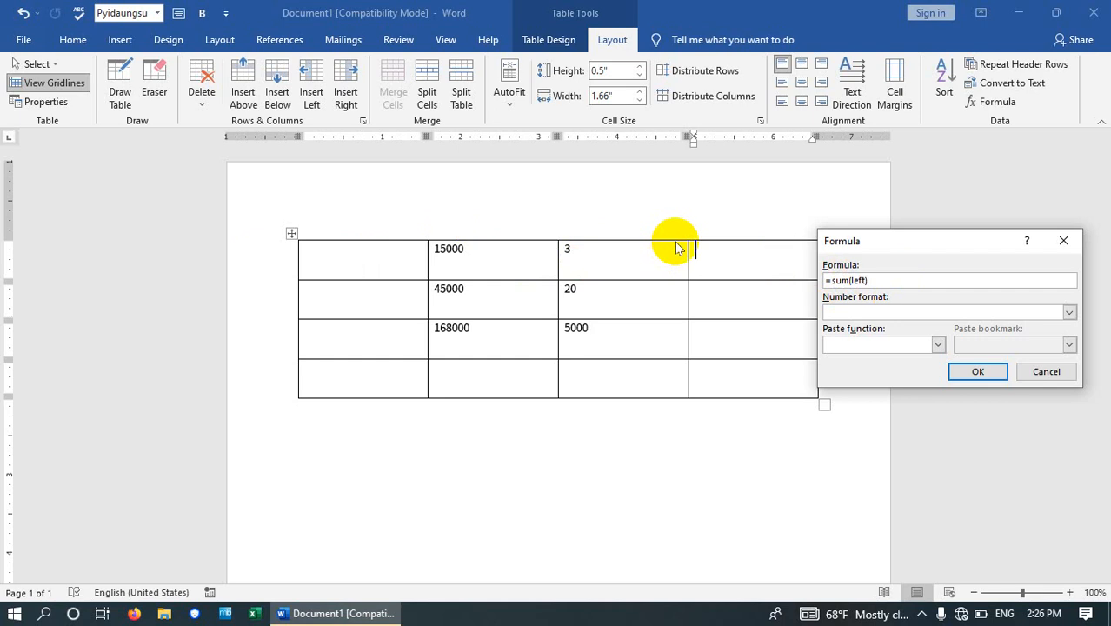
left_click(977, 371)
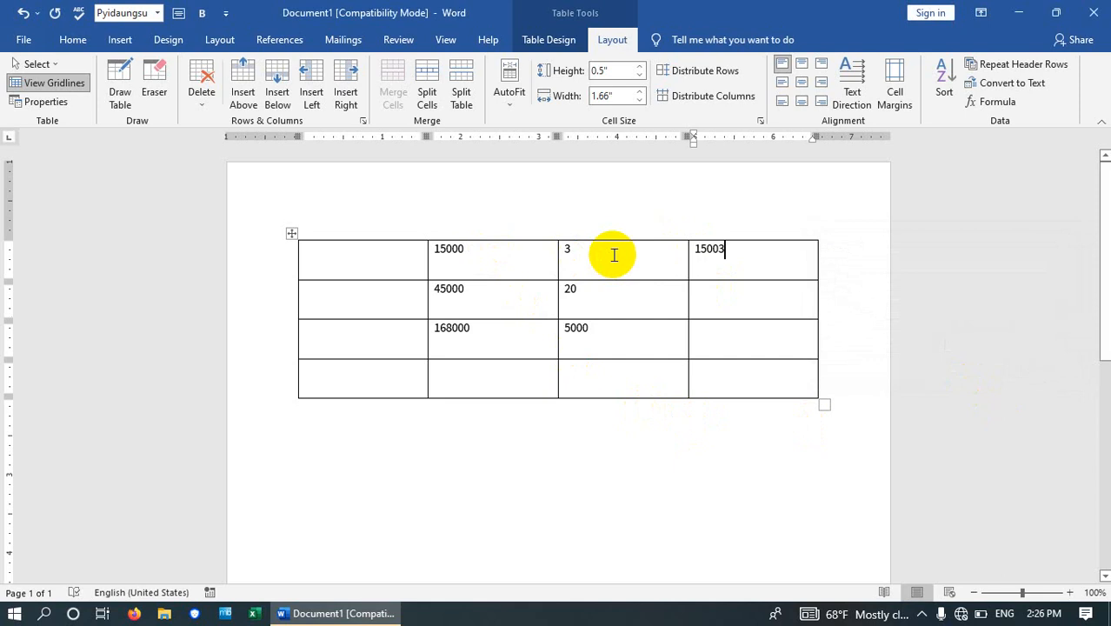
Step: Insert the formula =SUM(left) in the last cell of the table's second row
left_click(727, 296)
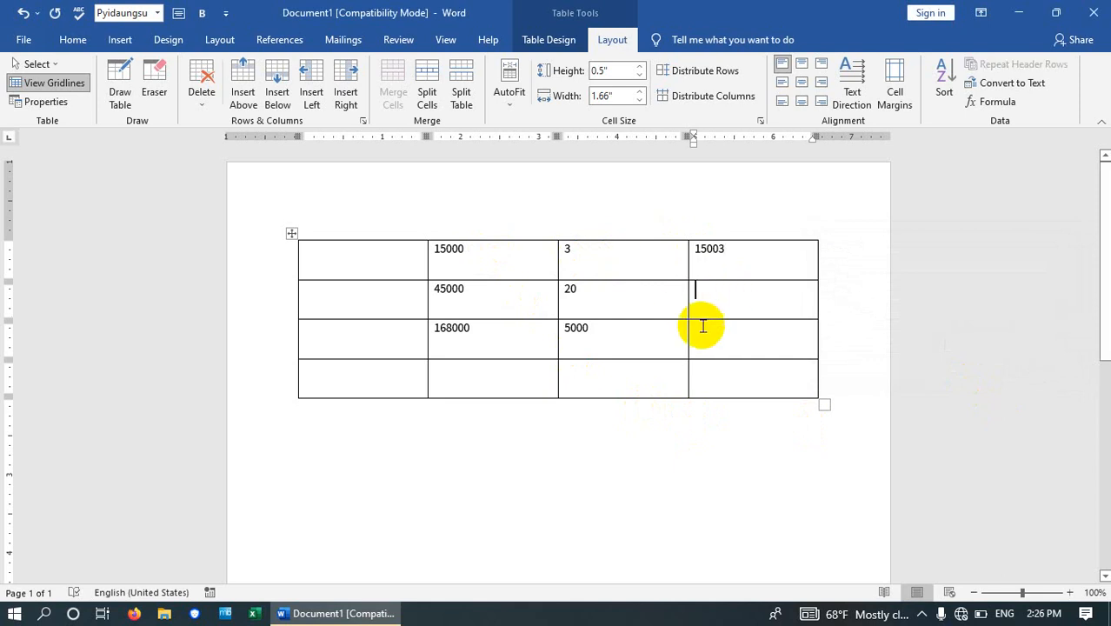
left_click(997, 101)
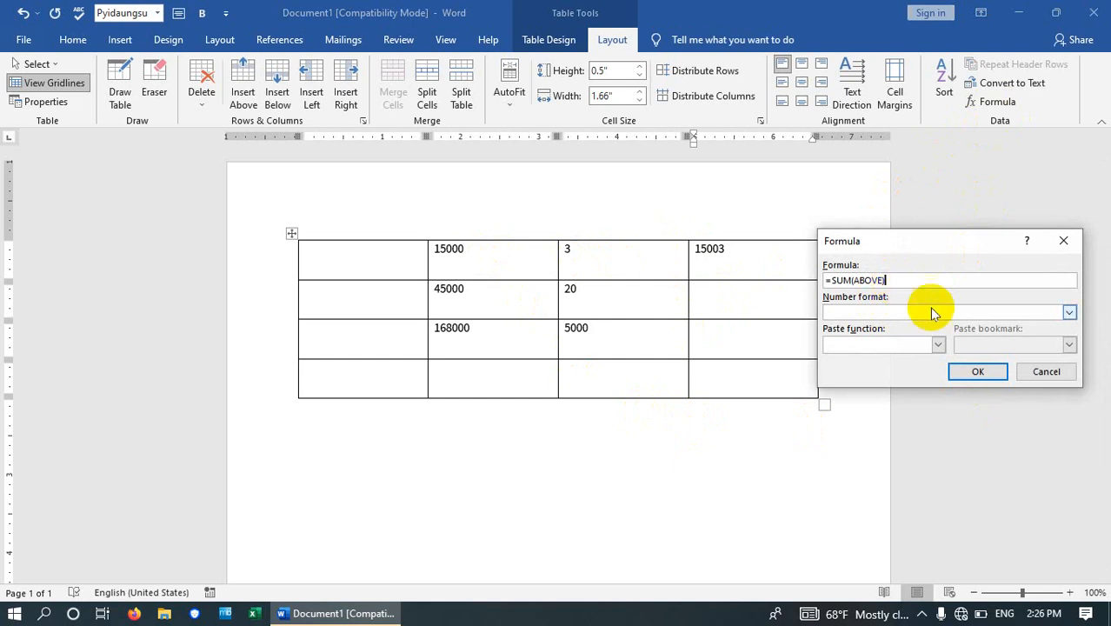
left_click(1039, 371)
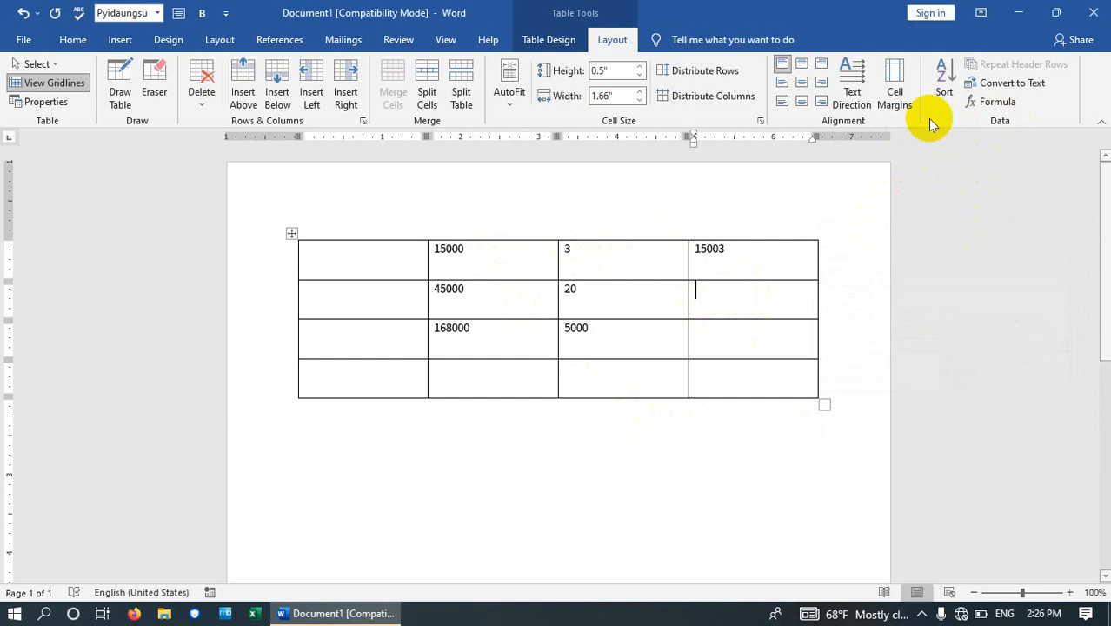
left_click(993, 101)
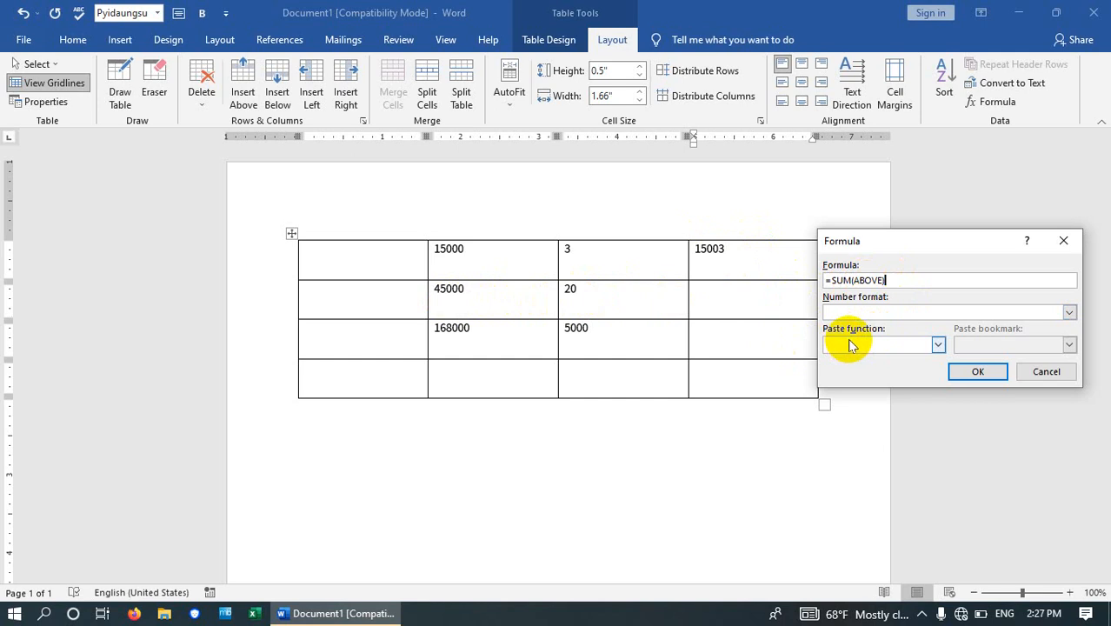
left_click(939, 344)
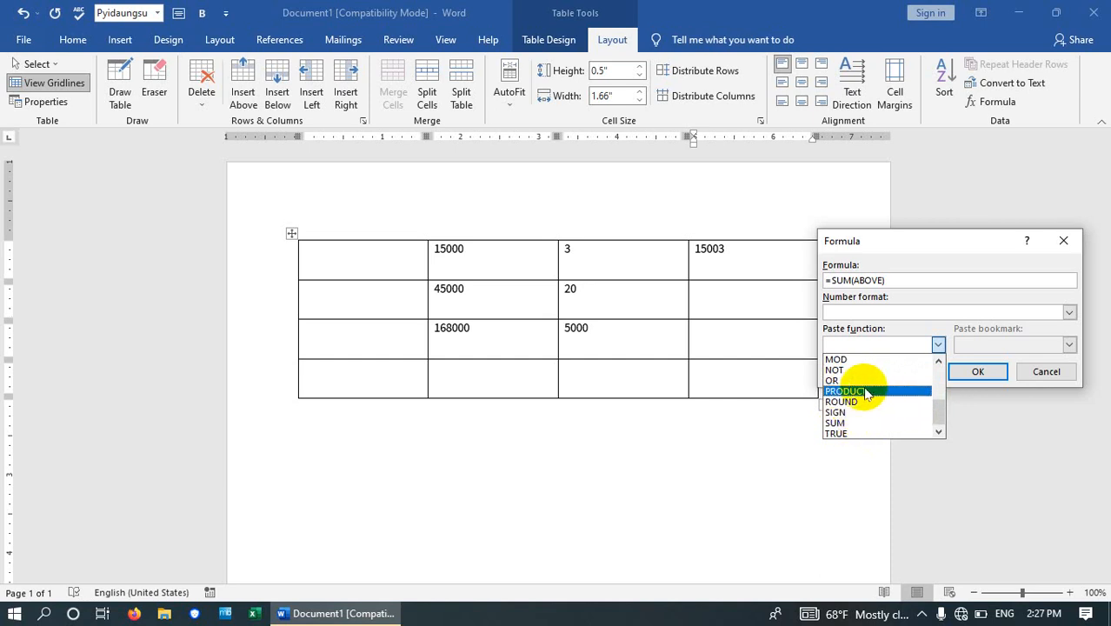
left_click(840, 423)
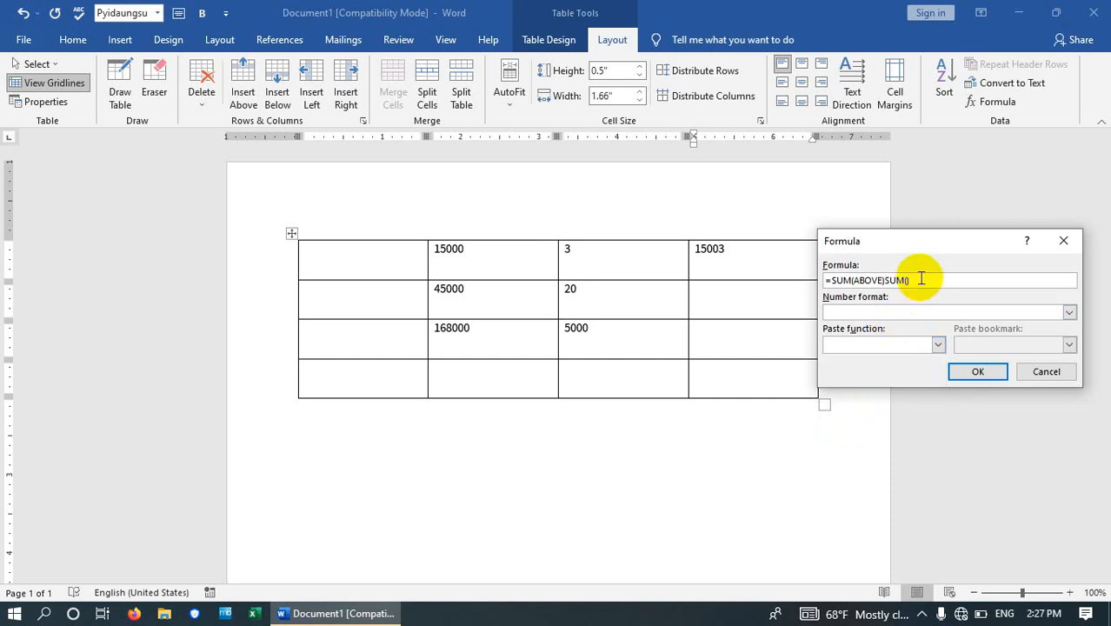
left_click_drag(921, 278, 833, 279)
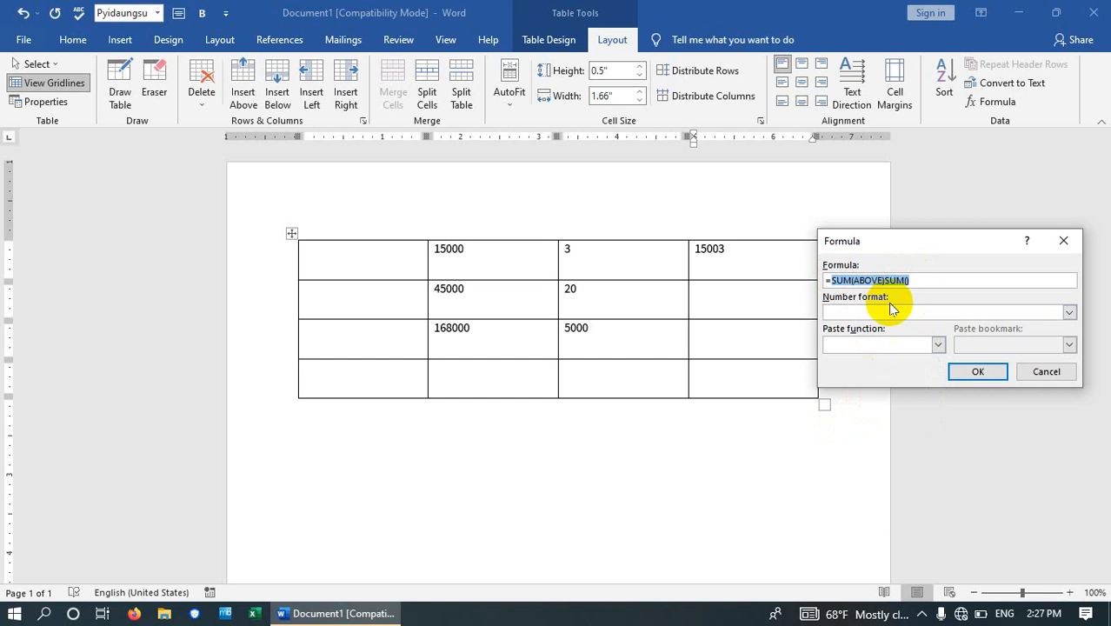
key("BackSpace")
left_click(882, 336)
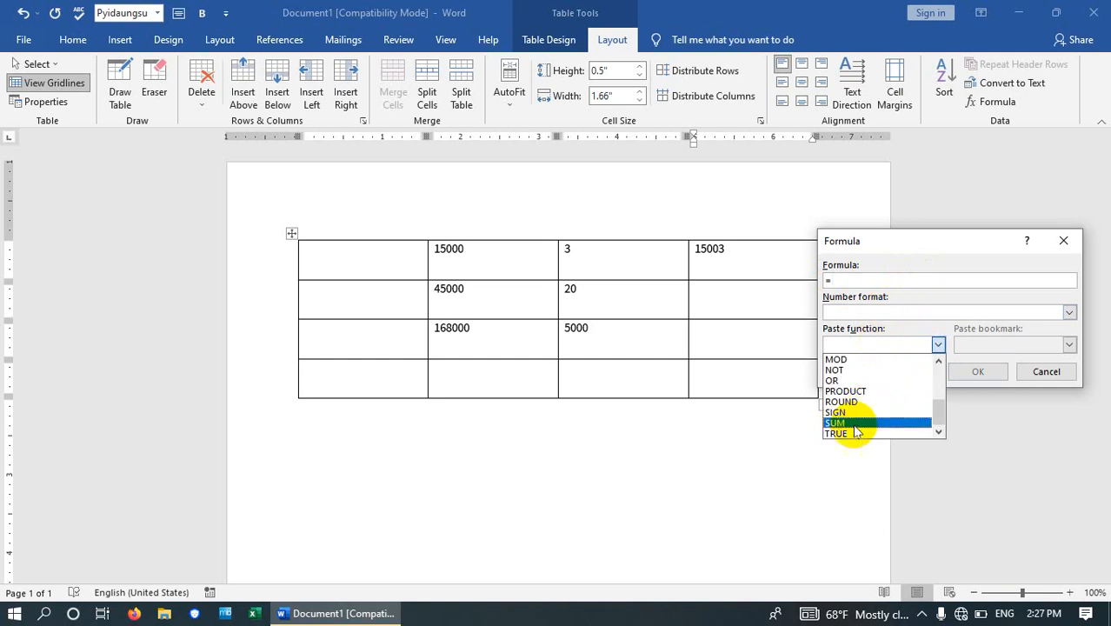
left_click(855, 424)
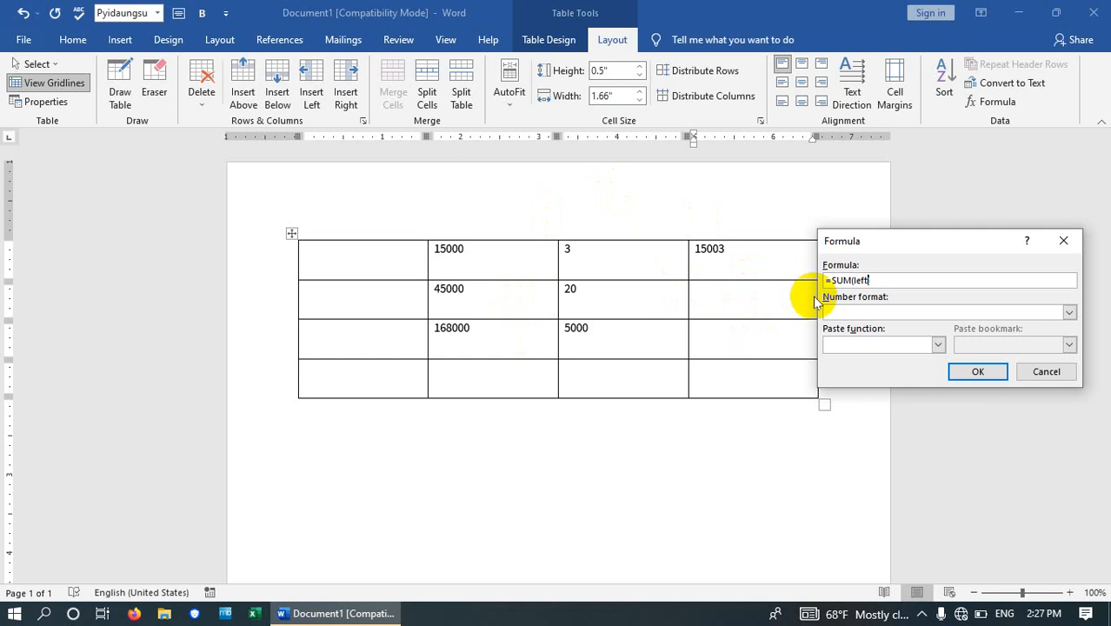
type(")")
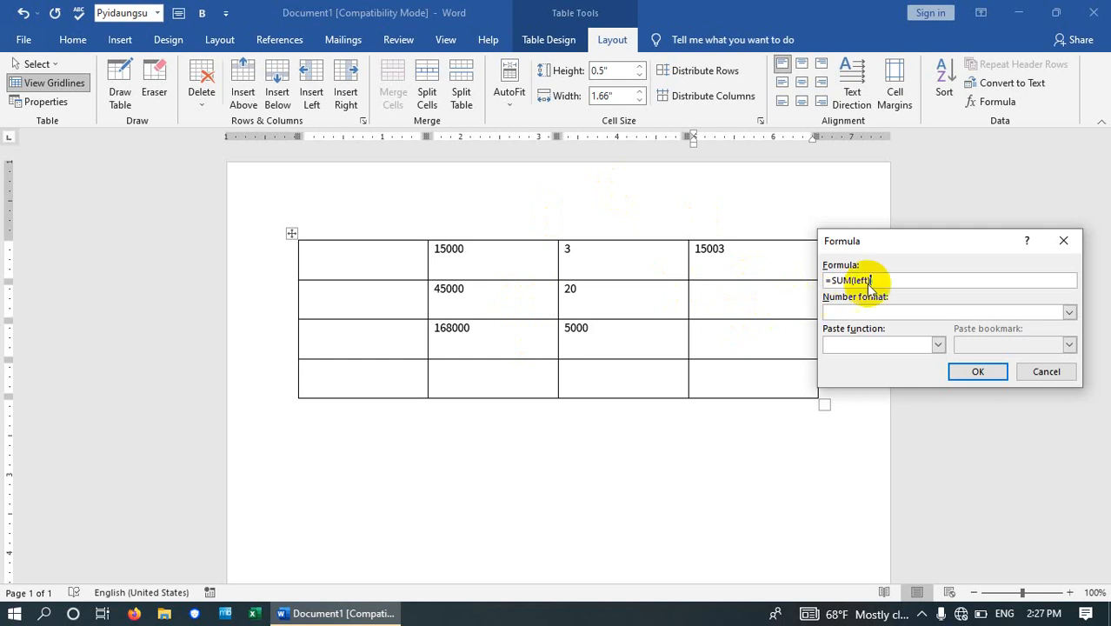
left_click(978, 372)
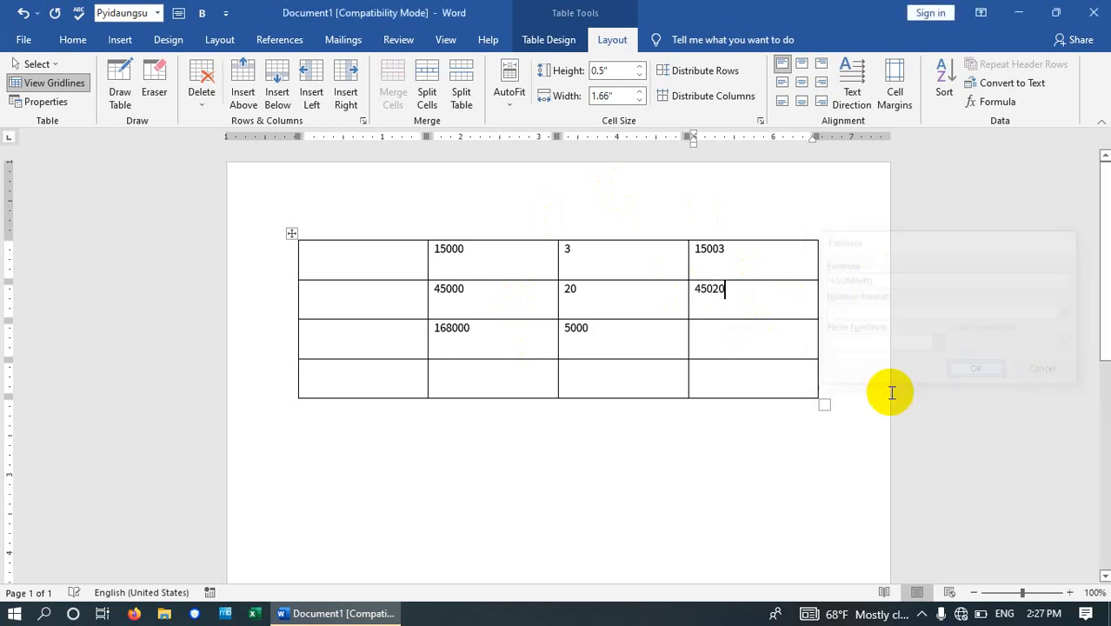
left_click(490, 291)
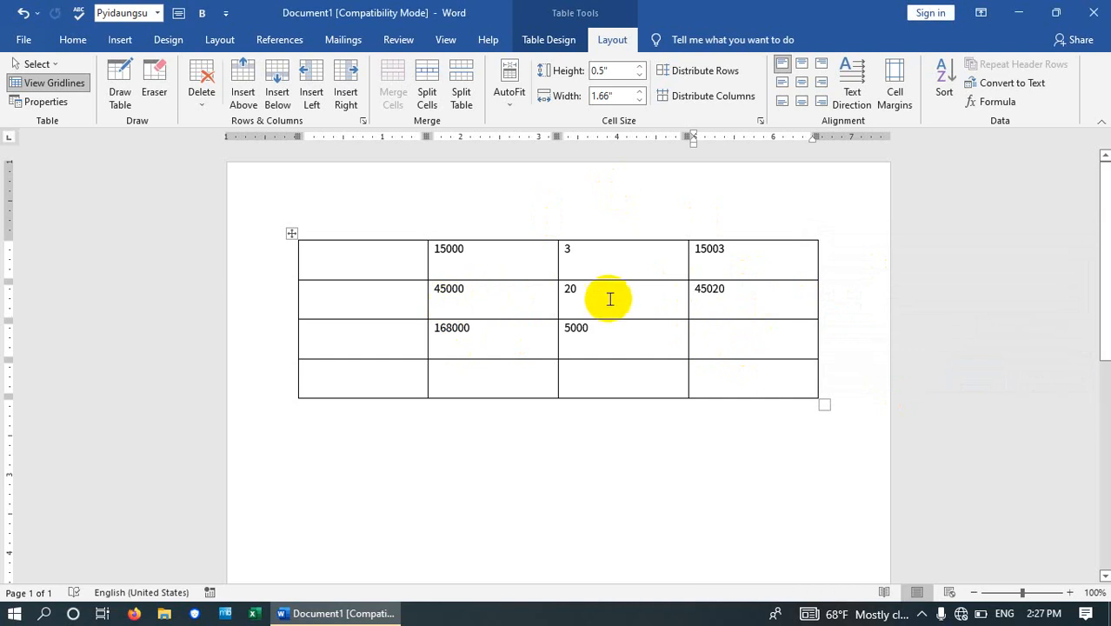
left_click(734, 291)
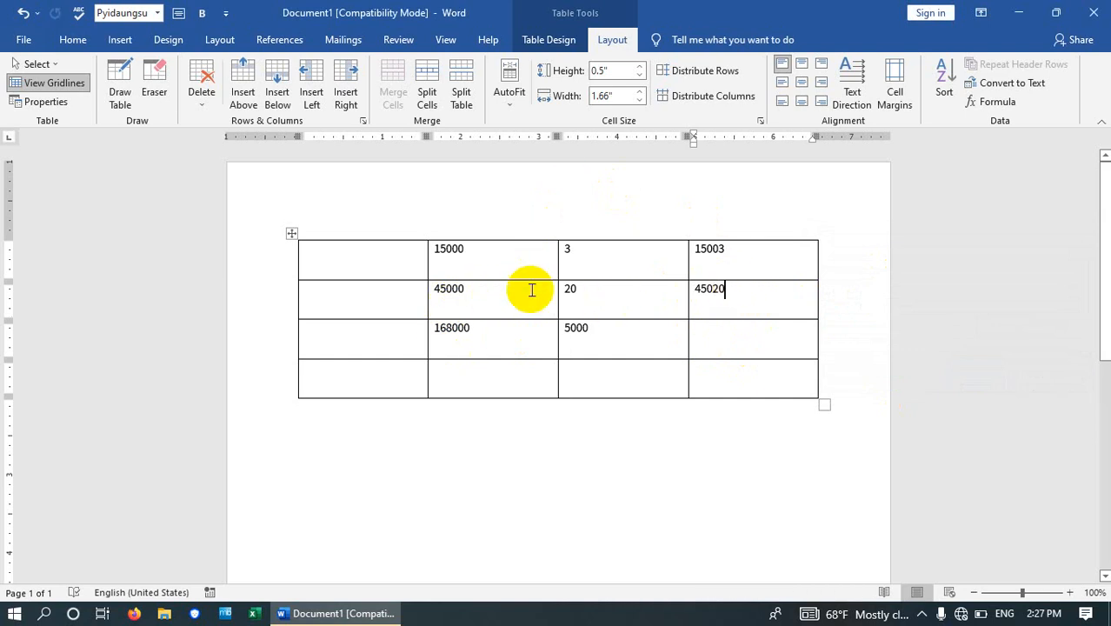
Step: Insert the formula =SUM(right) in the first cell of the table's first row
left_click(357, 253)
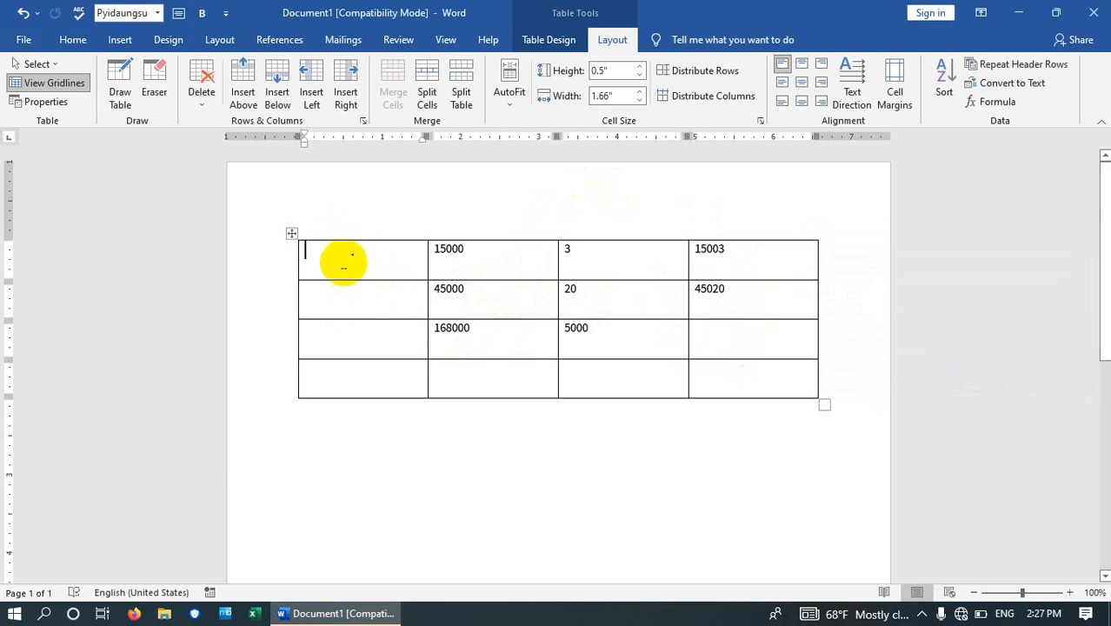
left_click(317, 273)
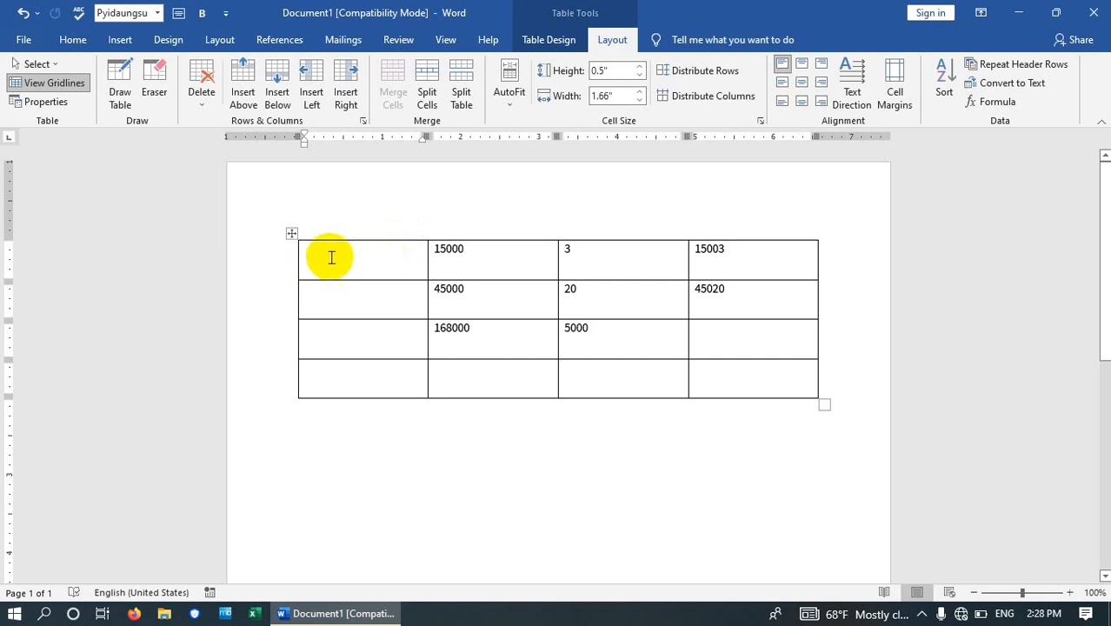
left_click(329, 256)
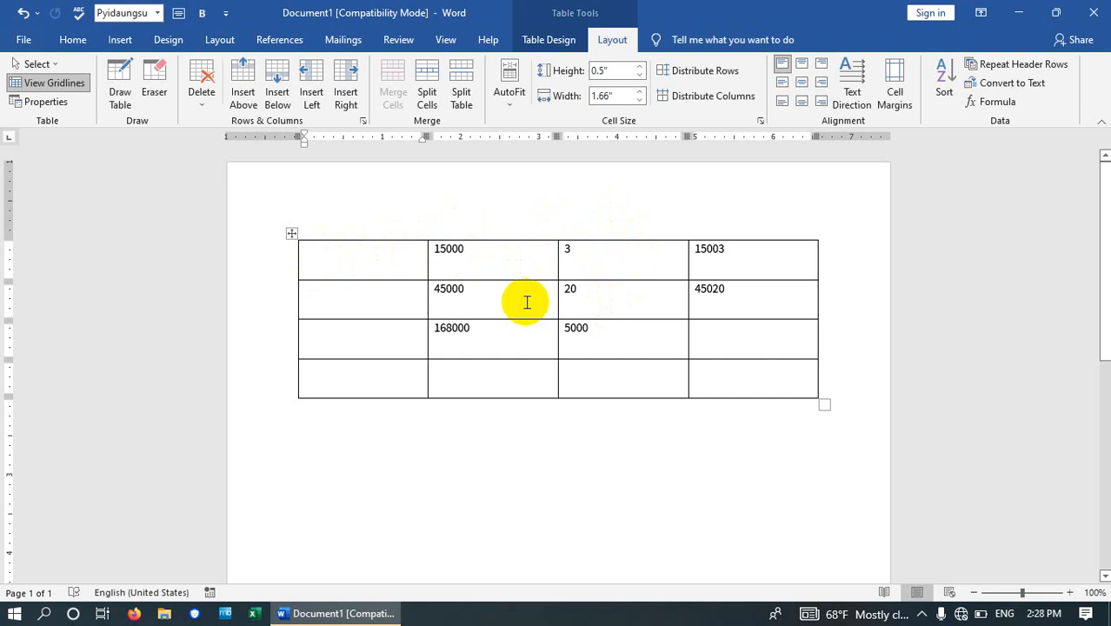
left_click(1000, 102)
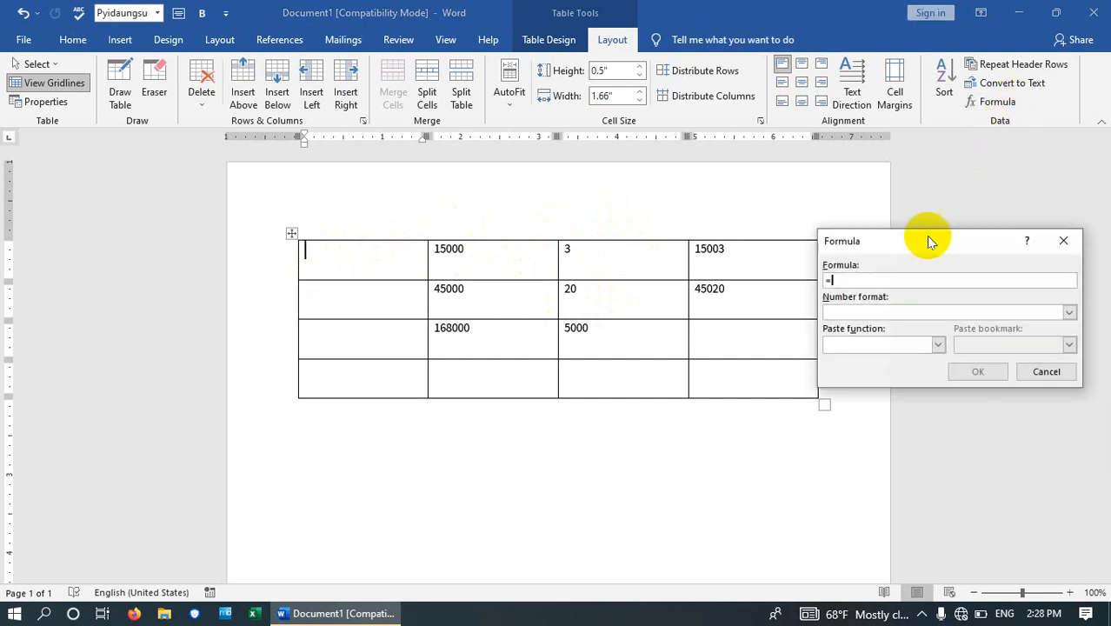
left_click(869, 344)
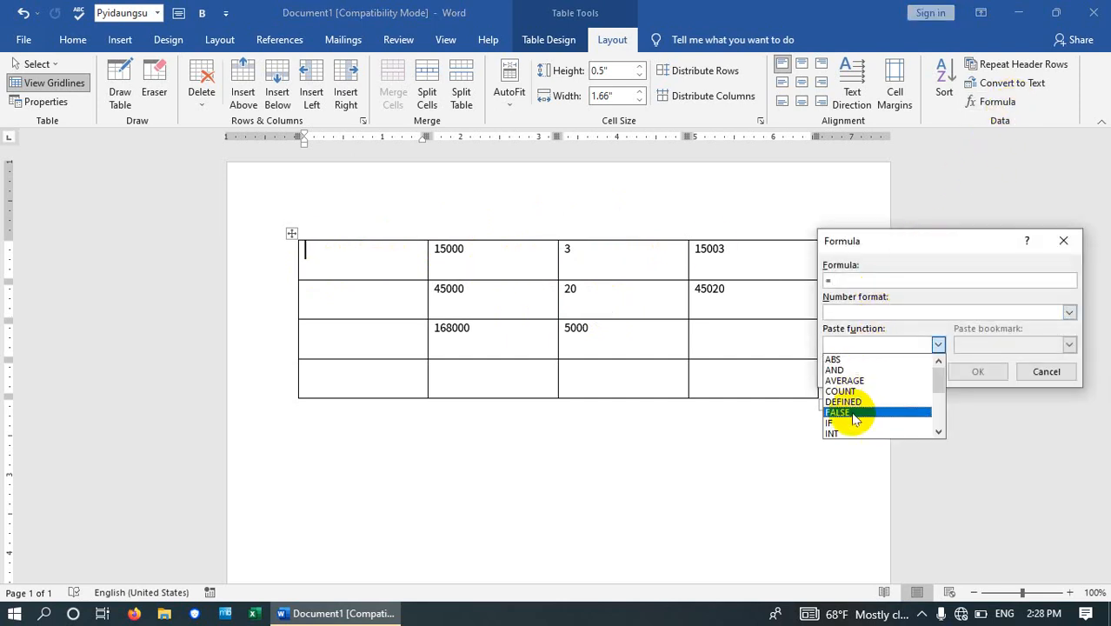
scroll(858, 400, "down", 4)
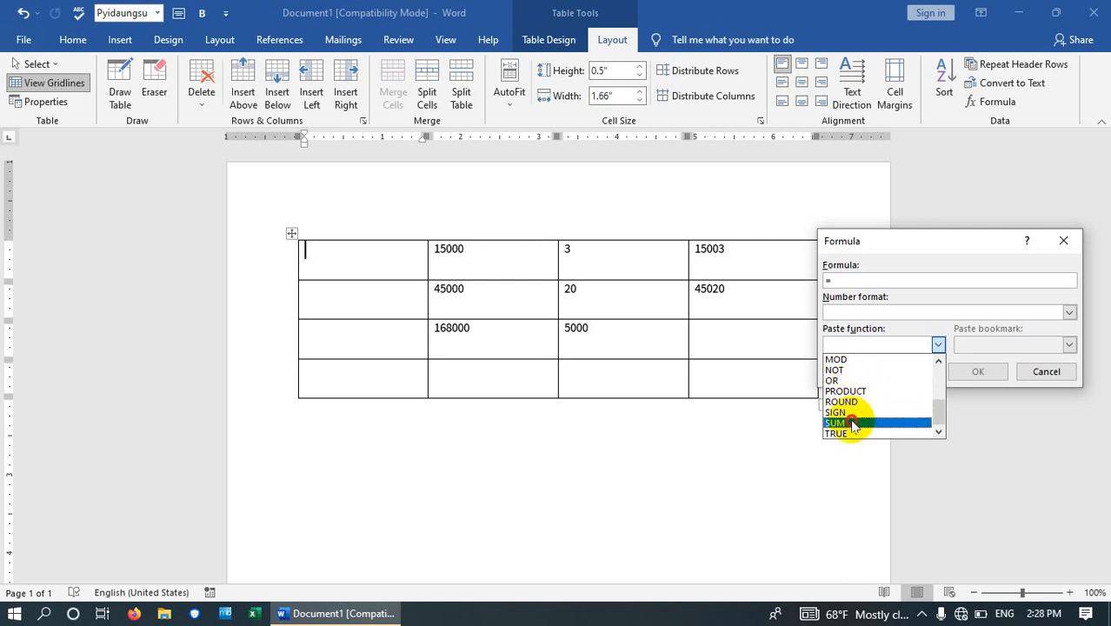
left_click(857, 423)
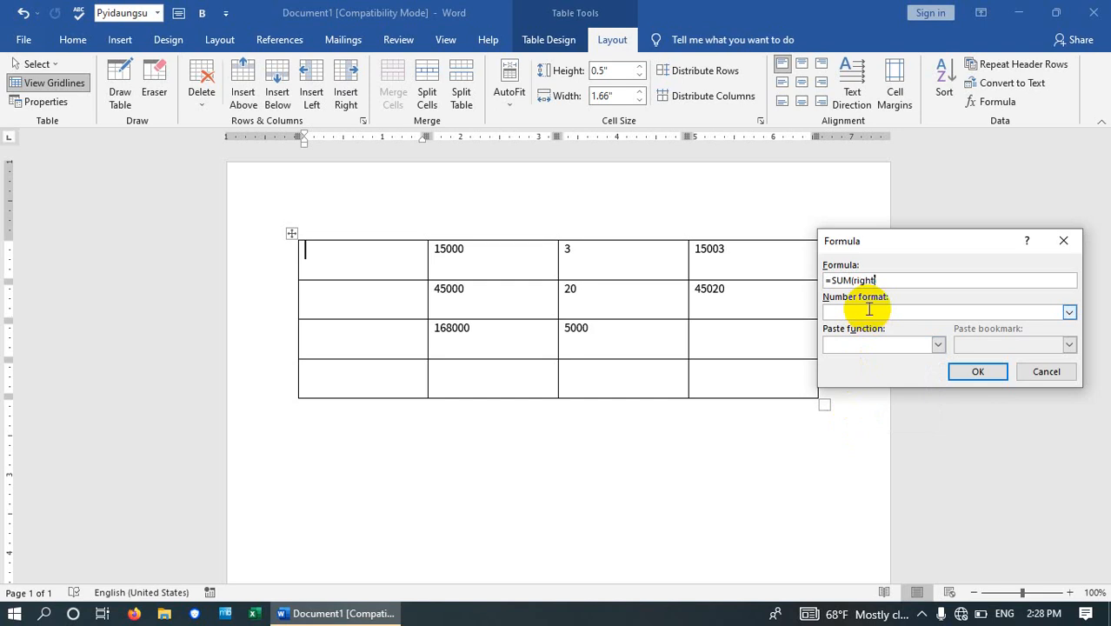
left_click(979, 371)
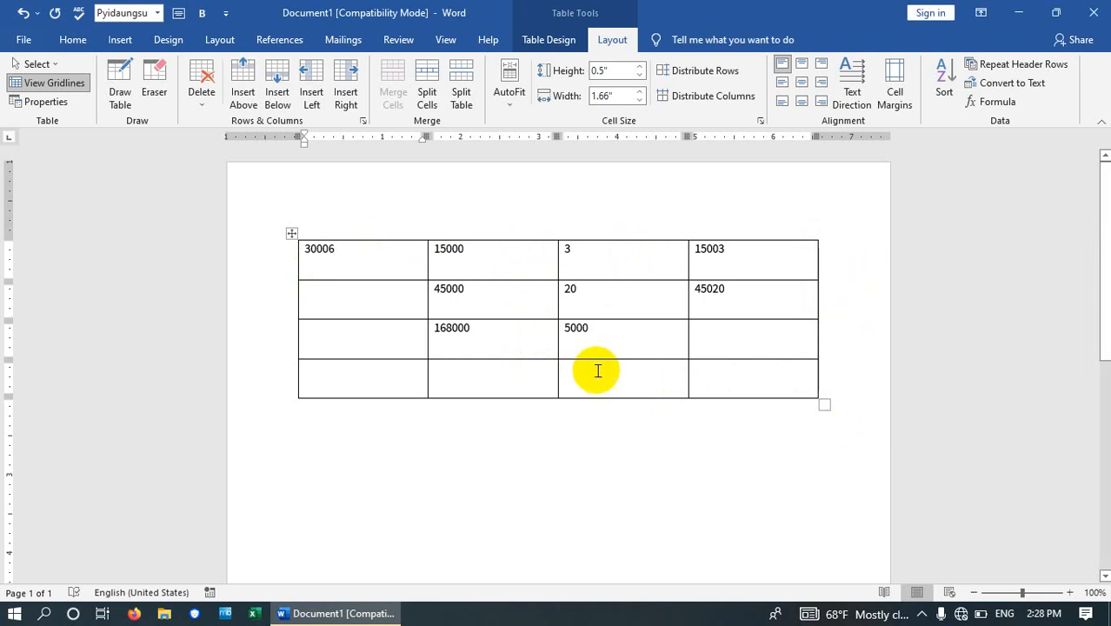
Step: Insert the formula =SUM(ABOVE) in the second cell of the table's bottom row
left_click(503, 382)
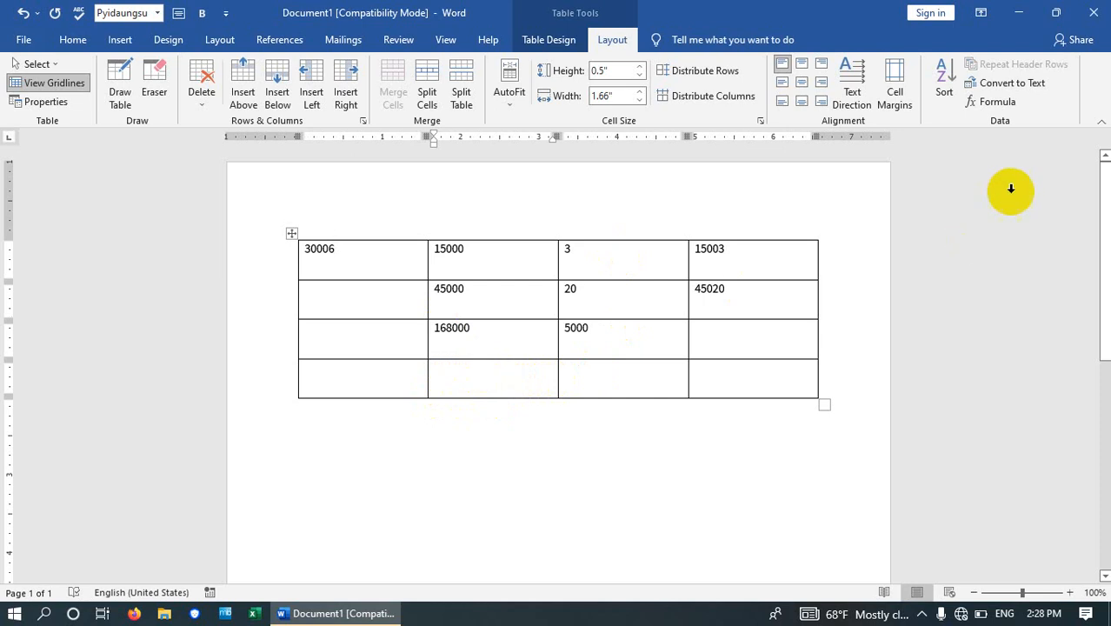
left_click(994, 102)
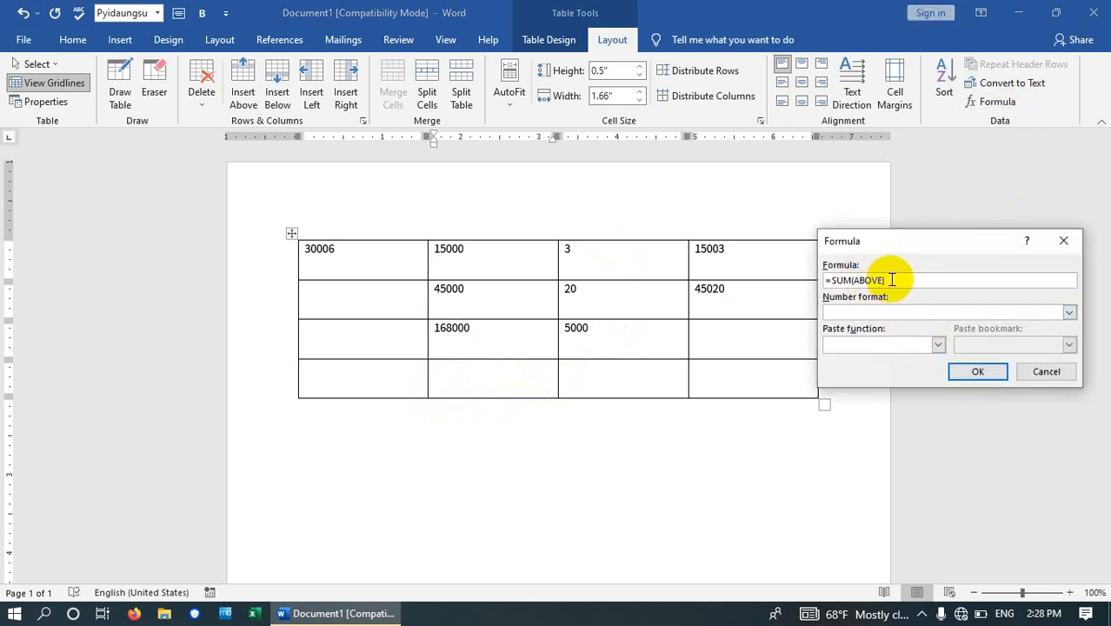
left_click(974, 369)
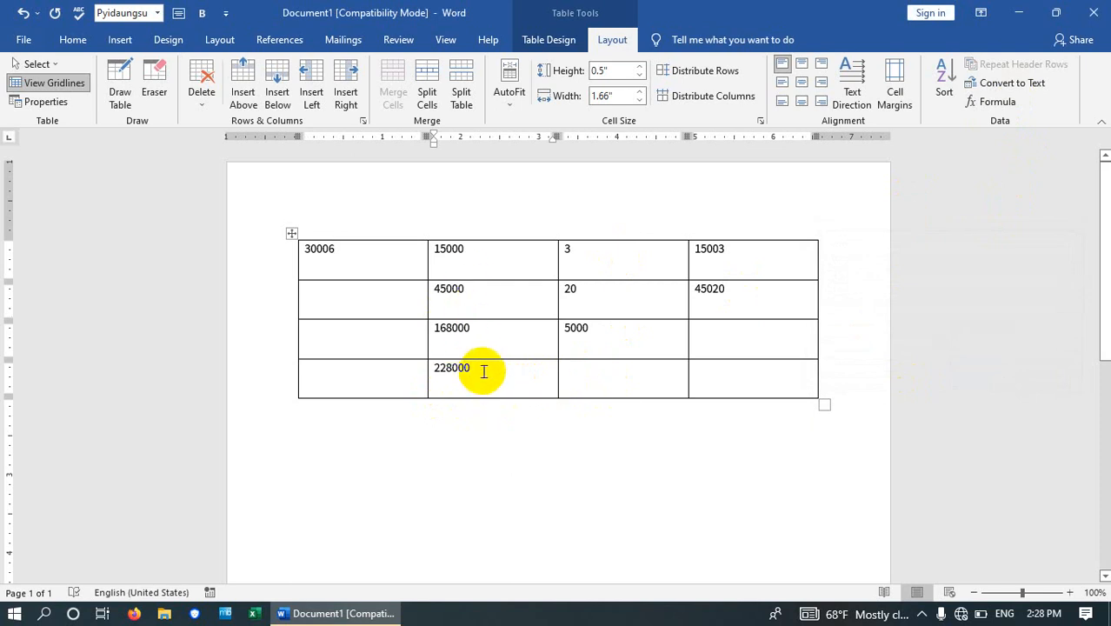
Step: Delete the formula results from the bottom row's second cell, the last column's first two cells and the first row's first cell
left_click_drag(483, 370, 433, 368)
key("Delete")
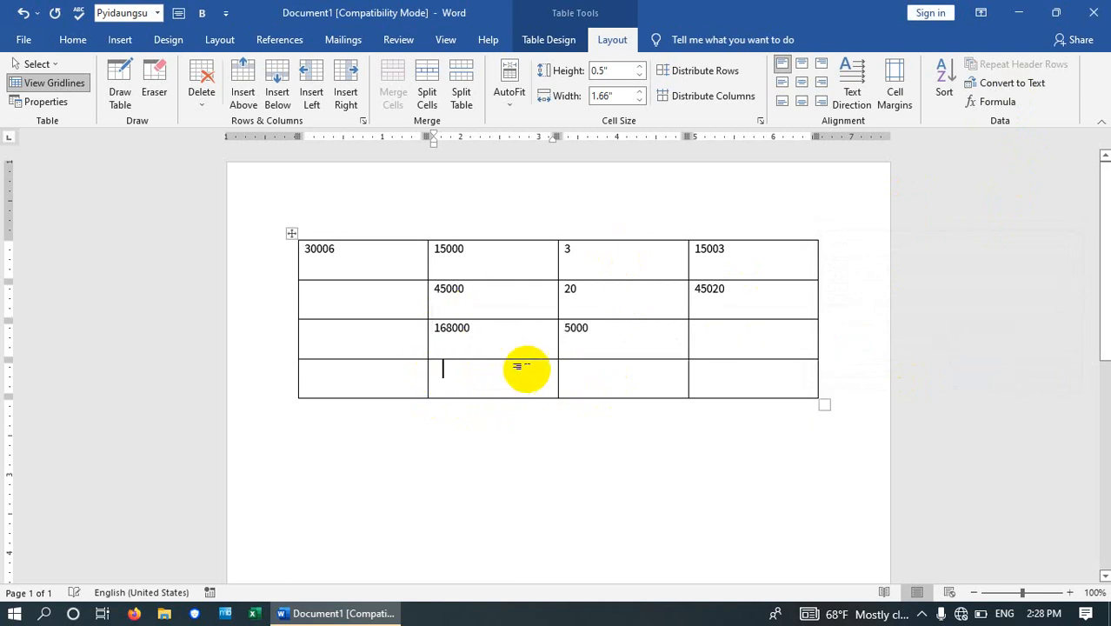
left_click(751, 311)
double_click(748, 304)
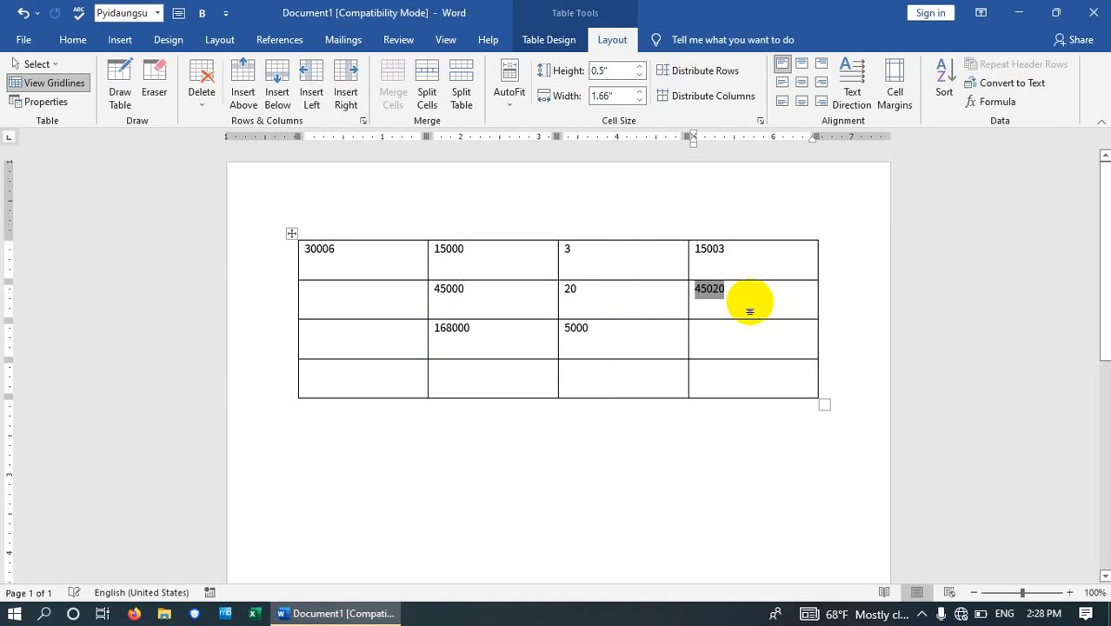
key("Delete")
double_click(737, 248)
key("Delete")
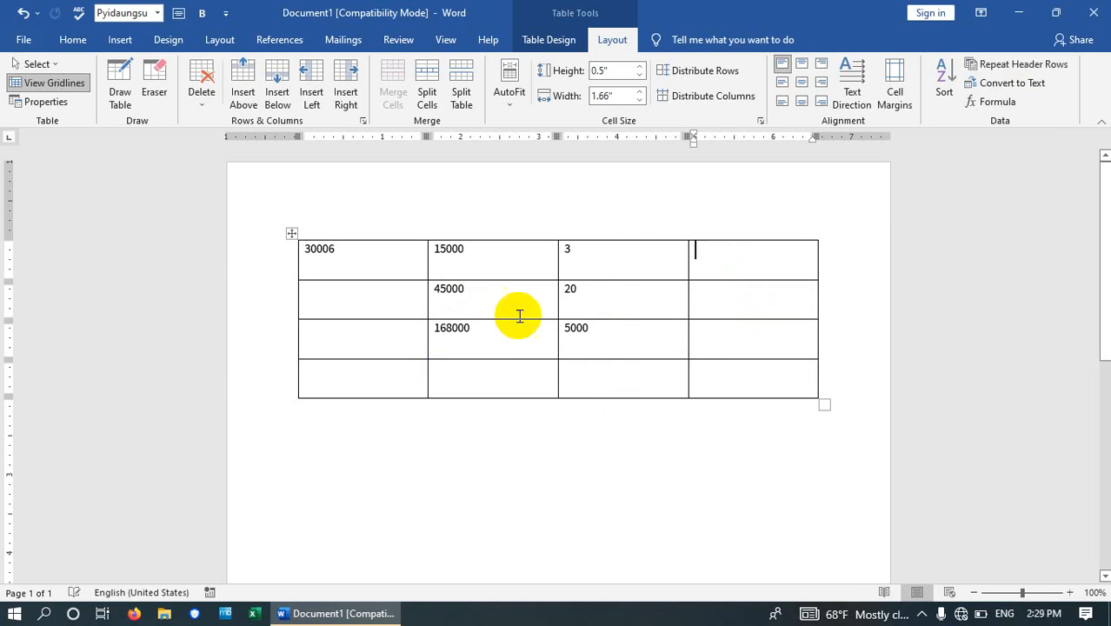
left_click(353, 258)
key("shift+Home")
key("Delete")
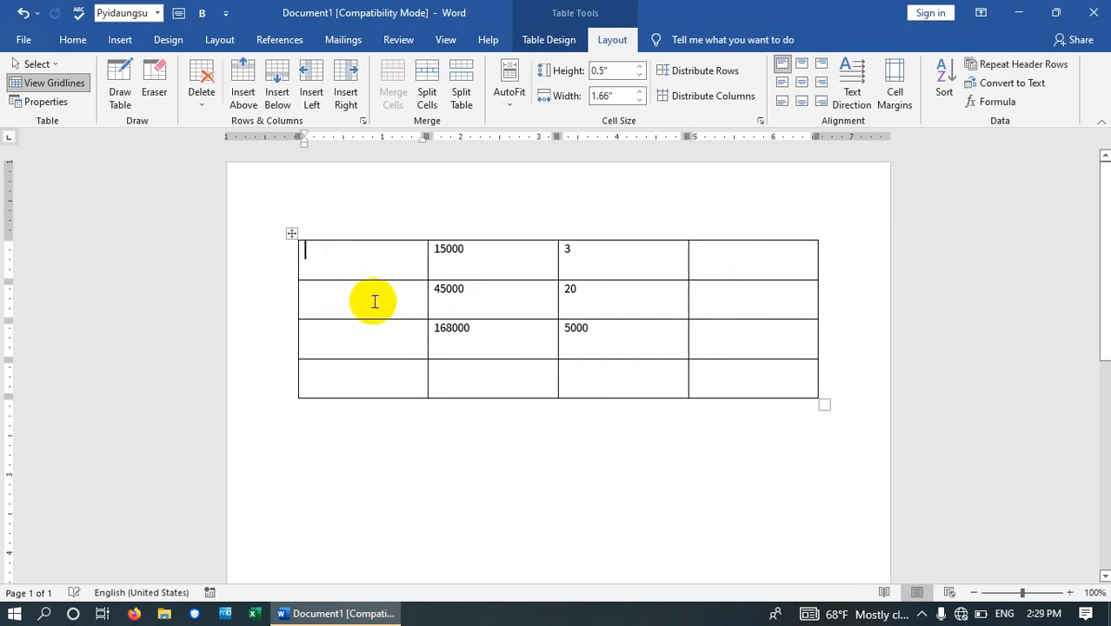
left_click(723, 254)
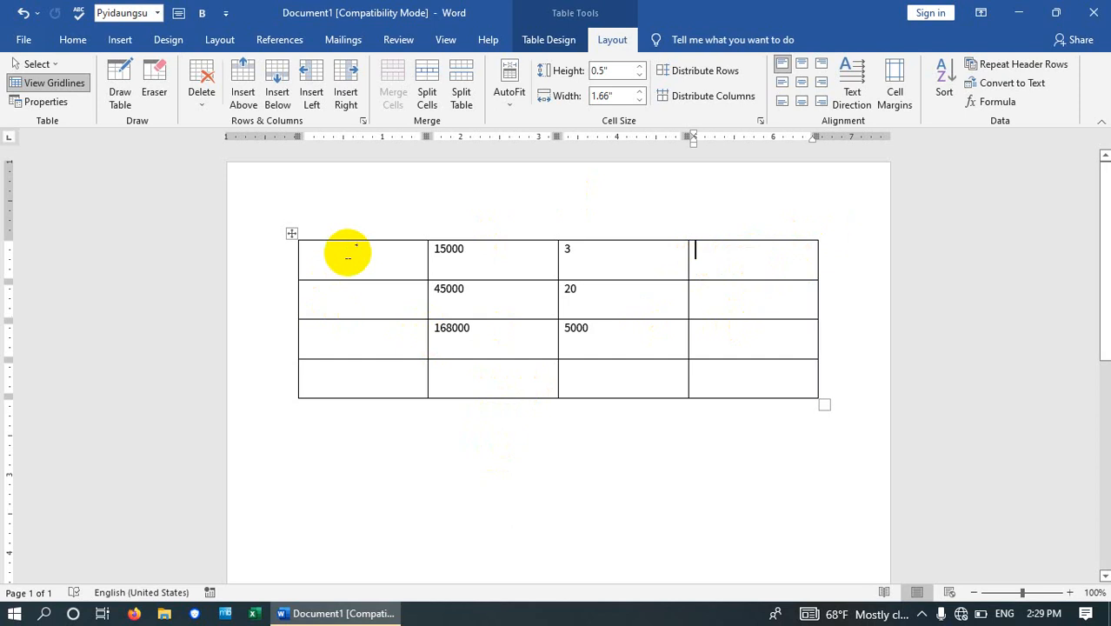
left_click(345, 268)
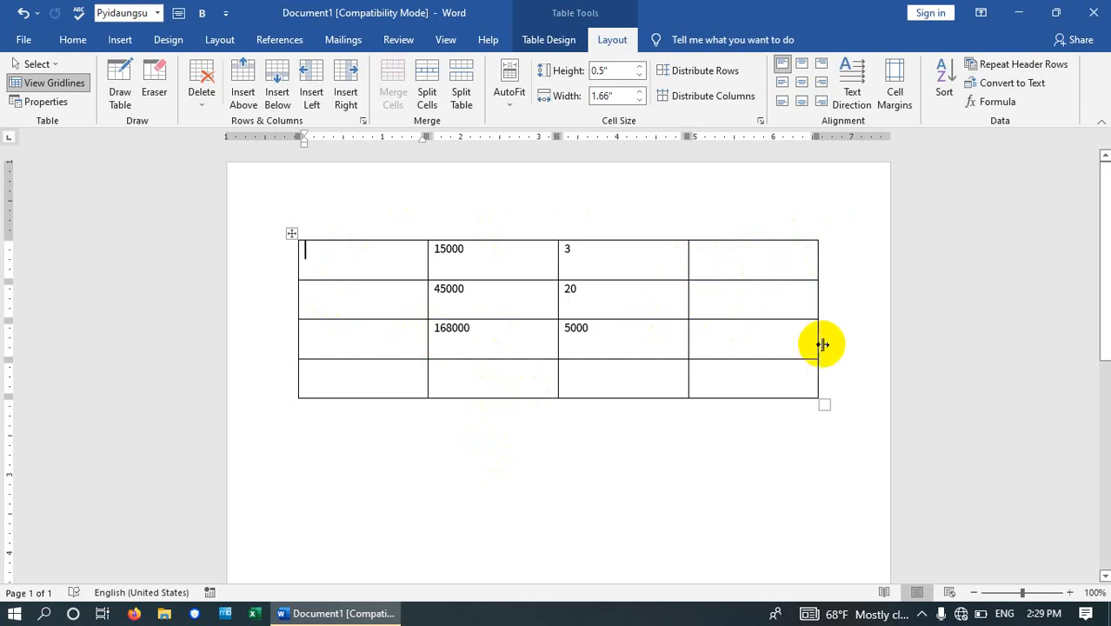
left_click(471, 371)
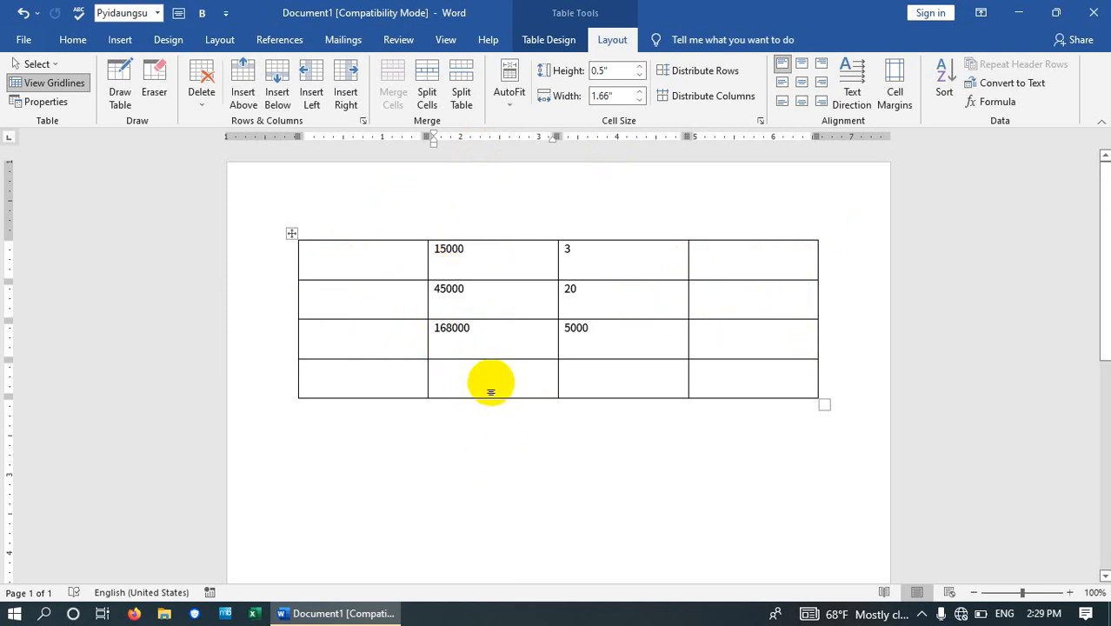
left_click(724, 254)
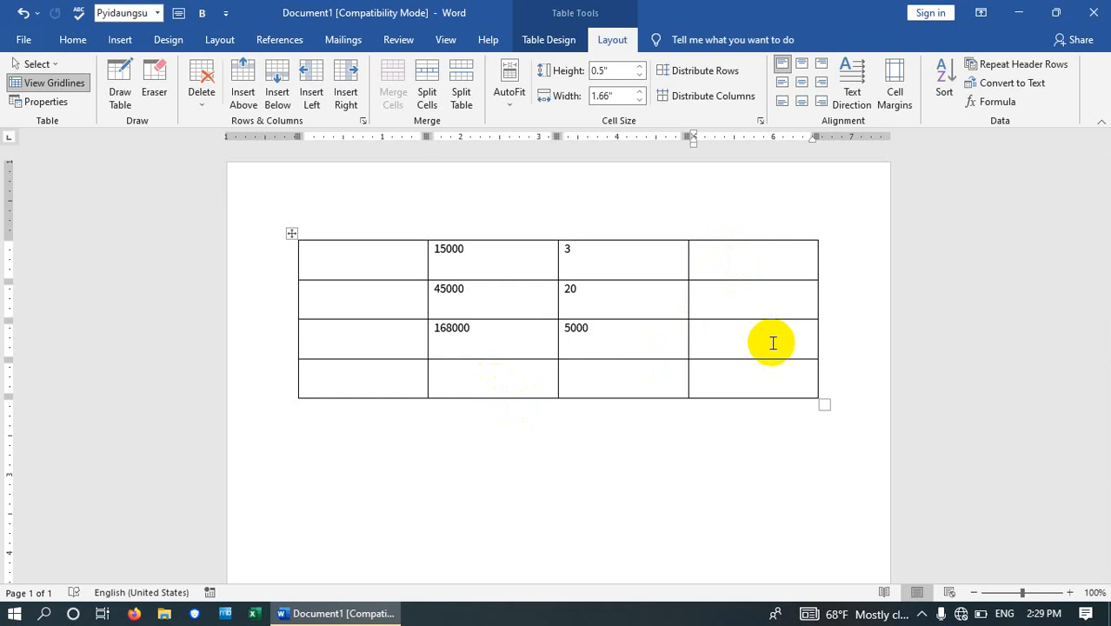
left_click(364, 271)
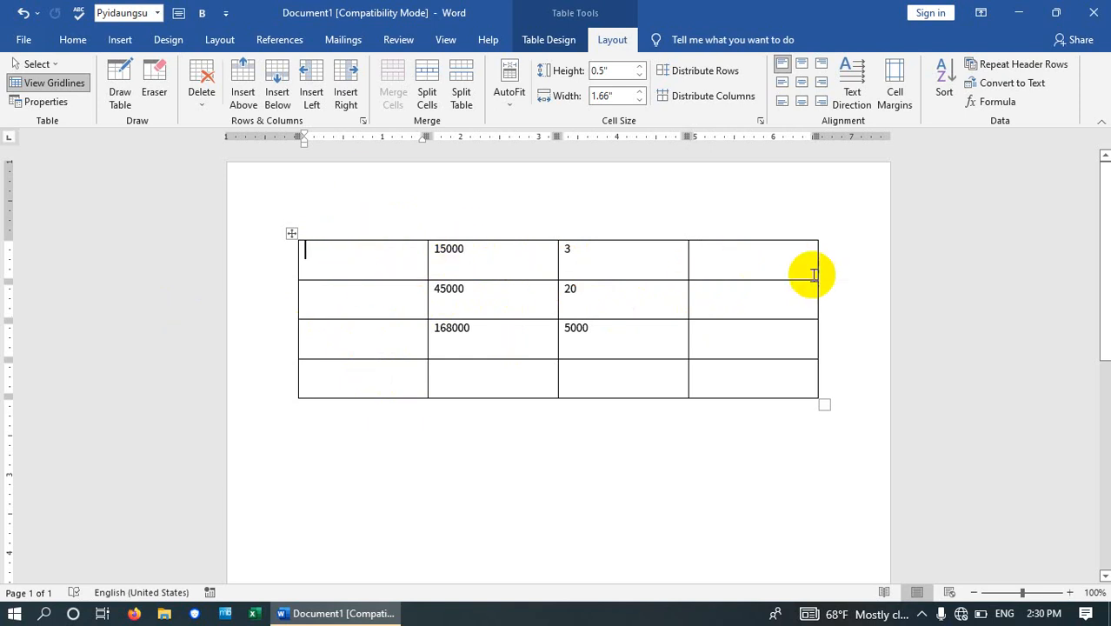
mouse_move(272, 344)
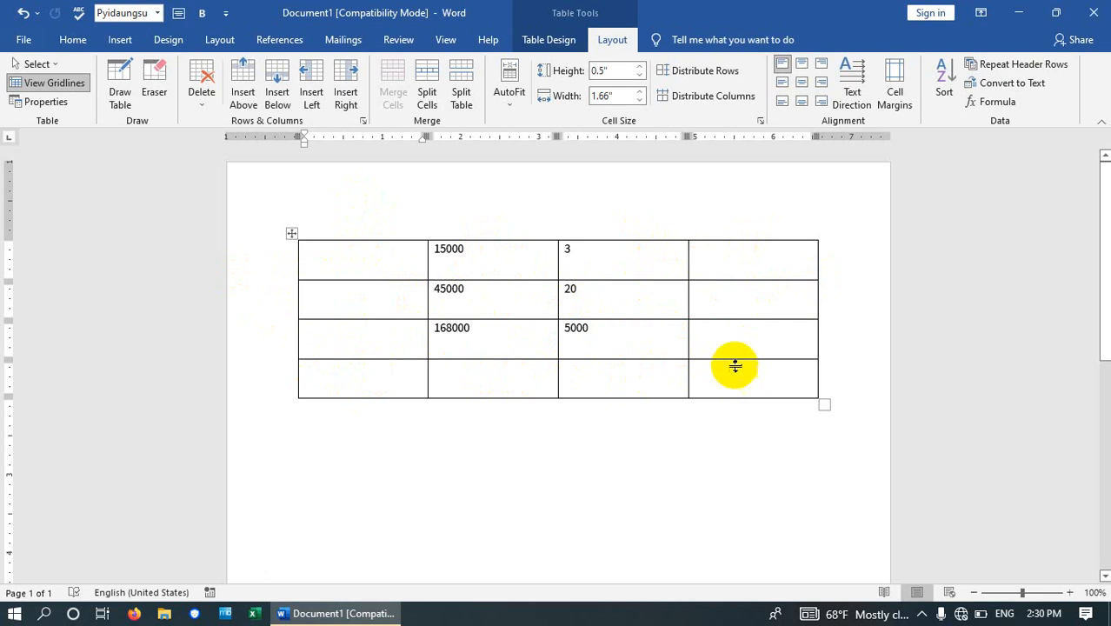
left_click(736, 259)
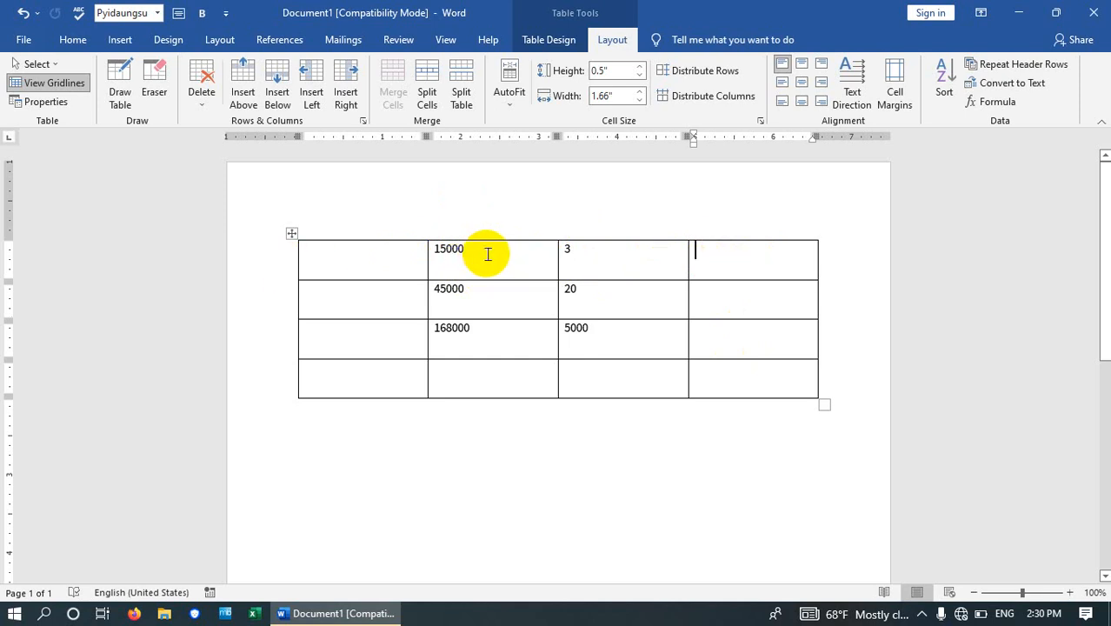
Step: Insert the formula =B1-C1 in the last cell of the table's first row
left_click(592, 256)
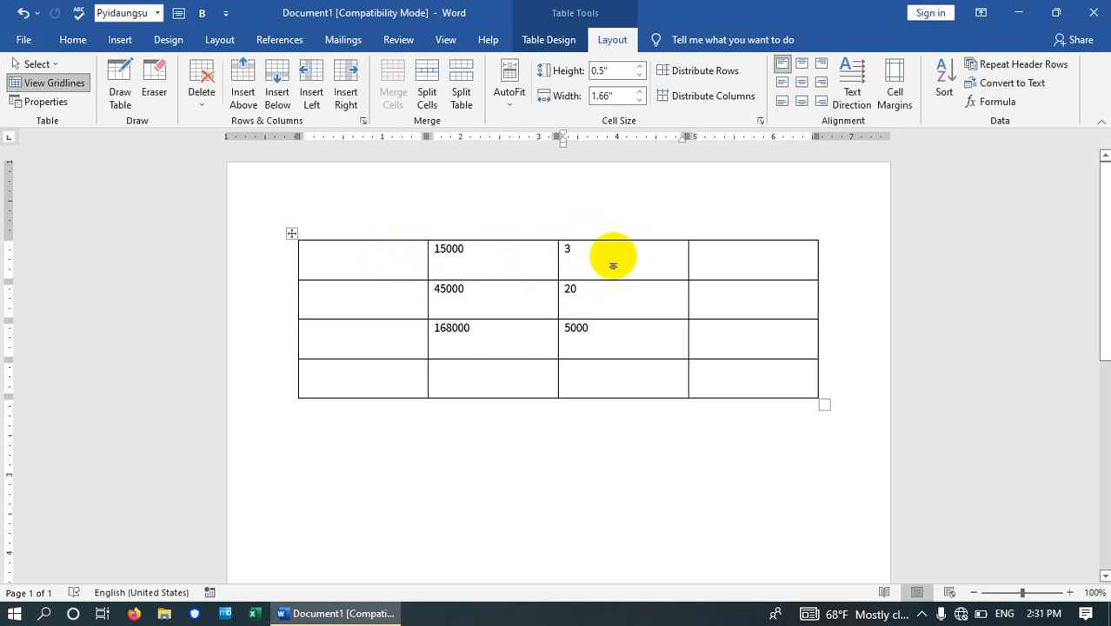
left_click(724, 258)
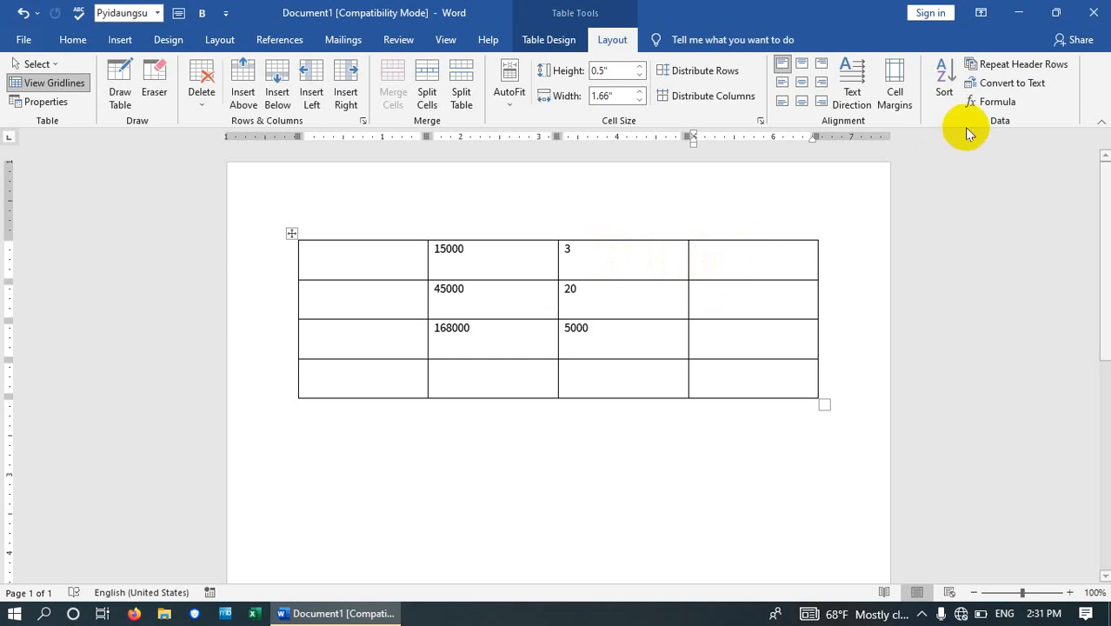
left_click(993, 102)
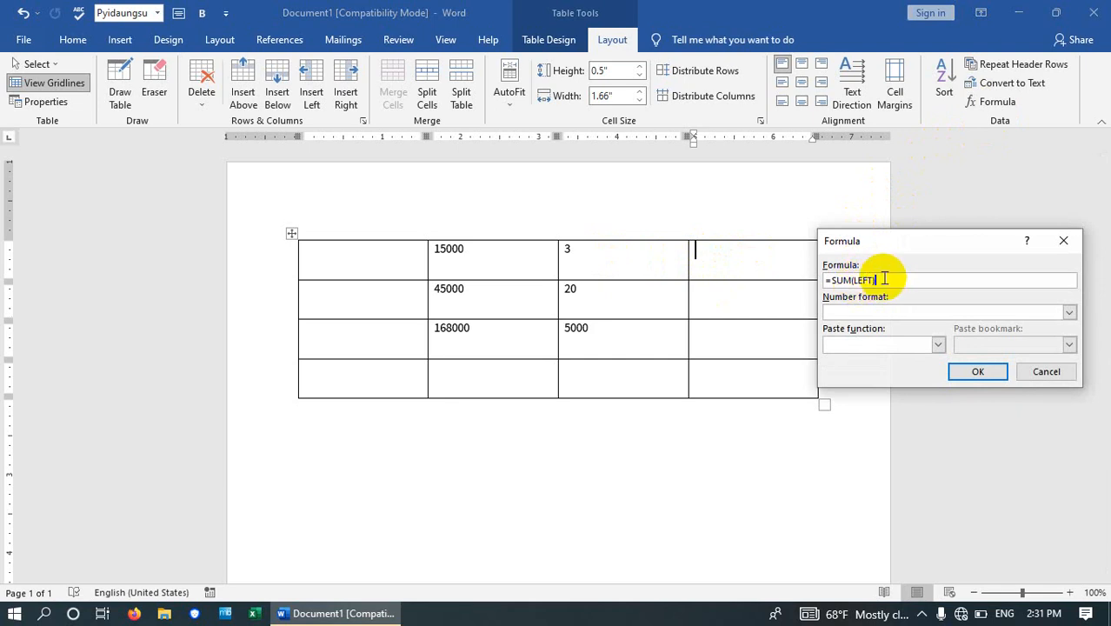
key("BackSpace")
key("BackSpace")
key("BackSpace")
key("BackSpace")
key("BackSpace")
key("BackSpace")
key("BackSpace")
key("BackSpace")
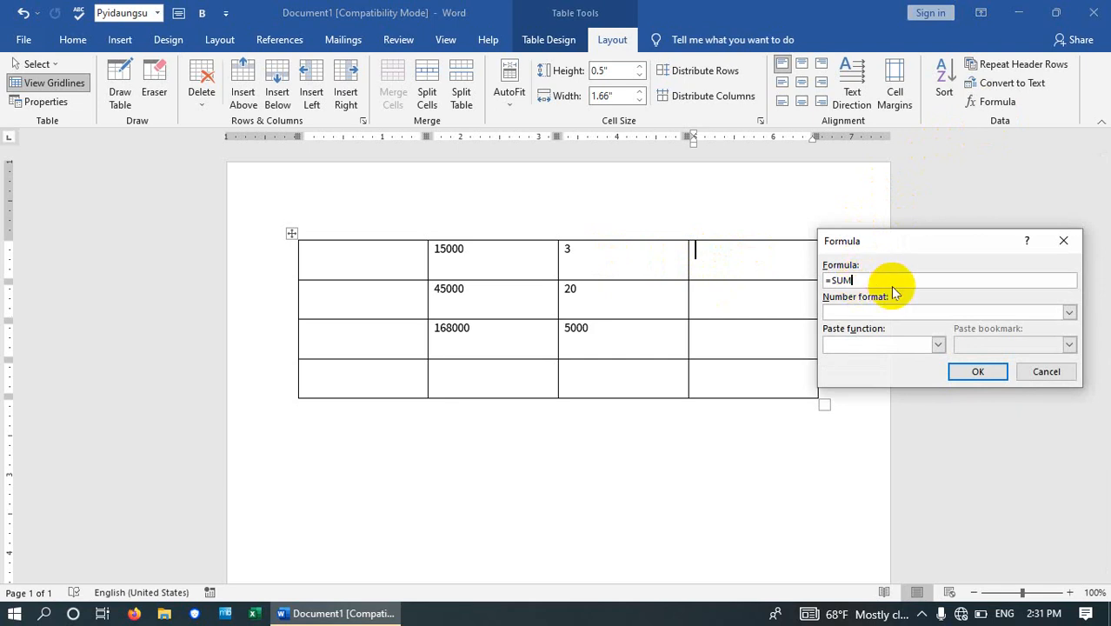
key("BackSpace")
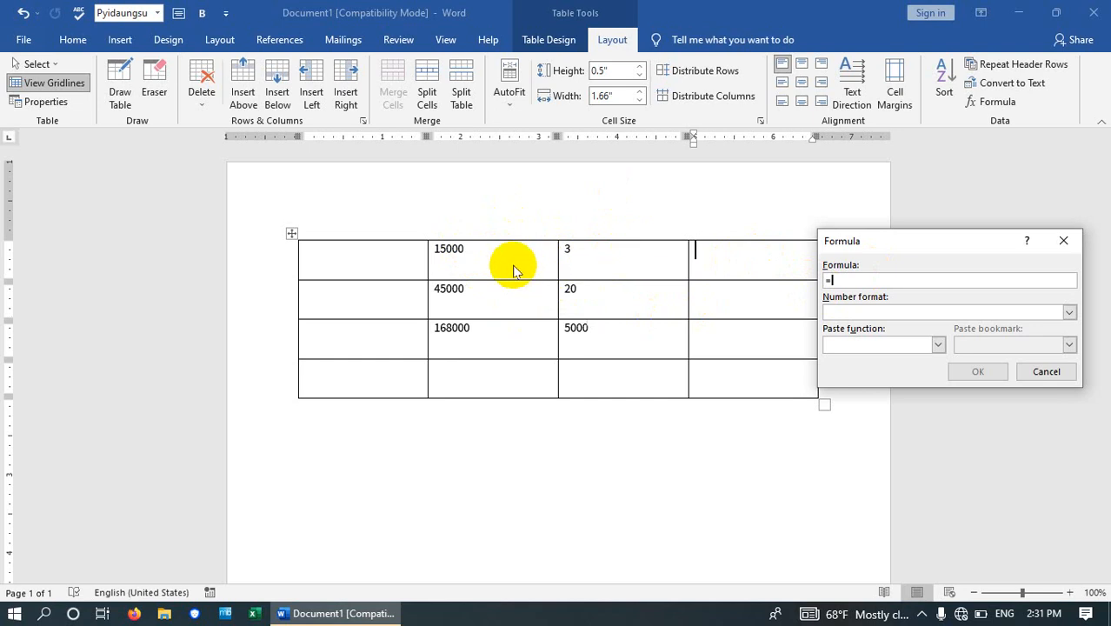
type("B1")
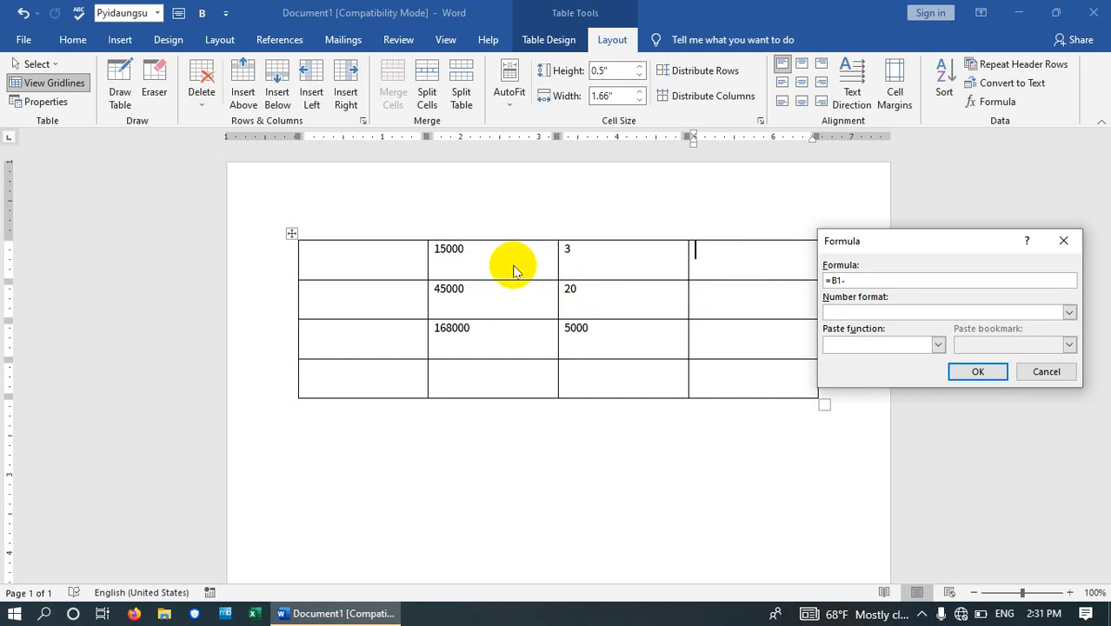
type("-C1")
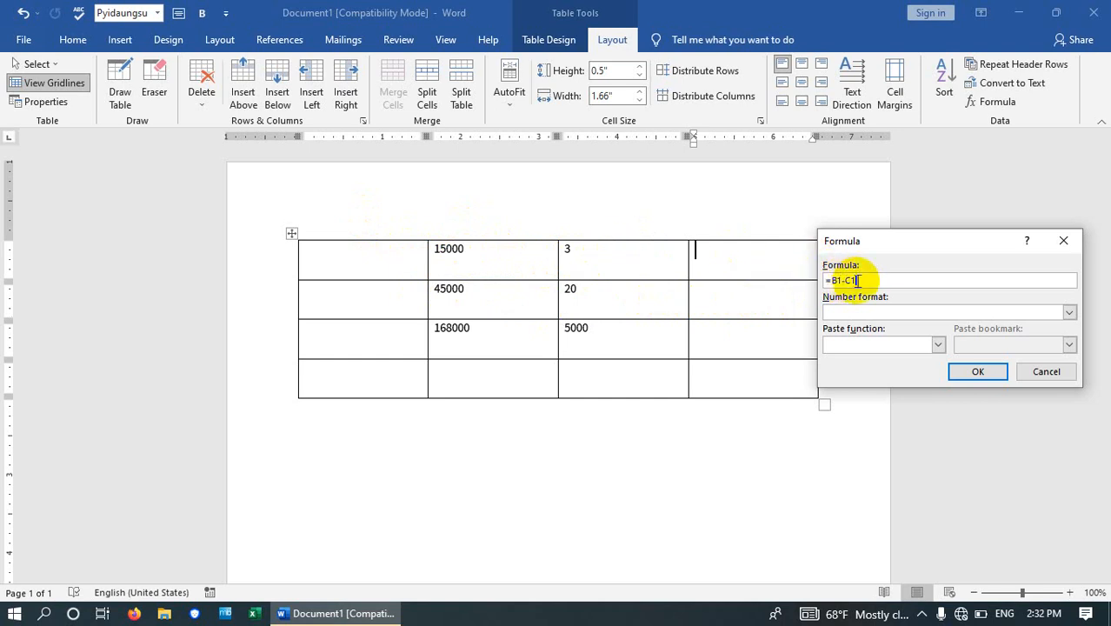
left_click(978, 372)
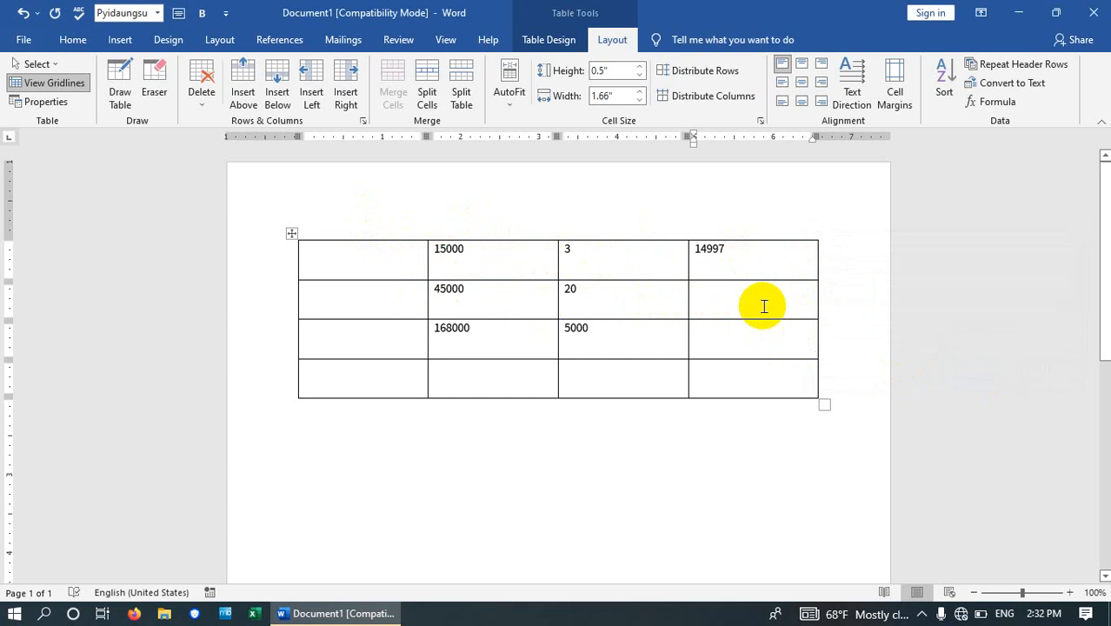
Step: Insert the formula =B2-C2 in the last cell of the table's second row
left_click(720, 305)
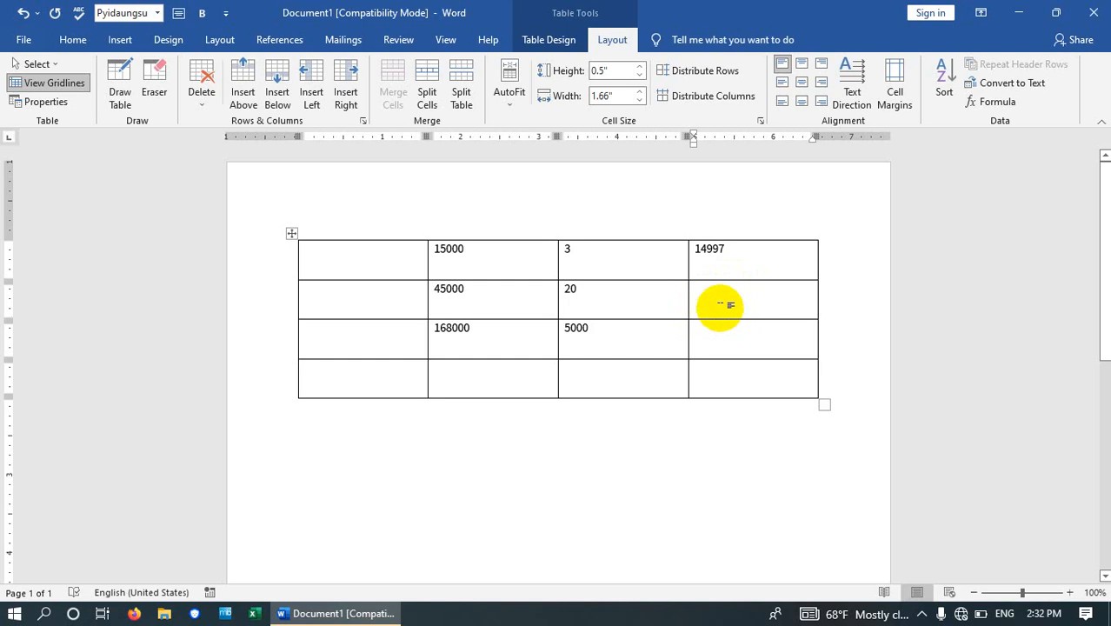
left_click(996, 102)
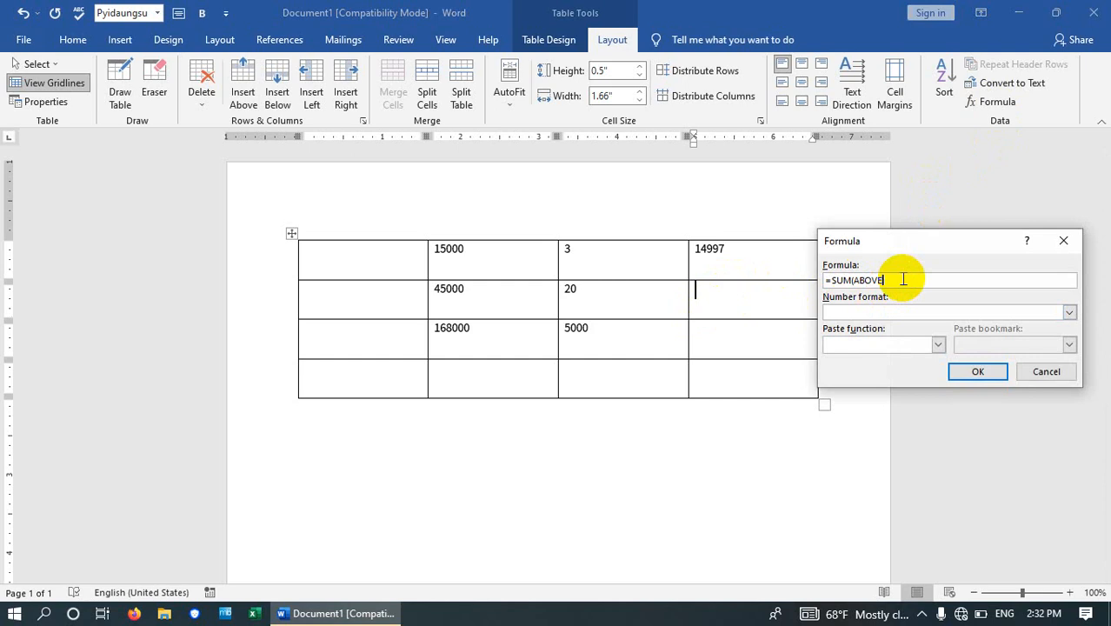
key("BackSpace")
key("BackSpace")
key("BackSpace")
key("BackSpace")
key("BackSpace")
key("BackSpace")
key("BackSpace")
key("BackSpace")
key("BackSpace")
key("BackSpace")
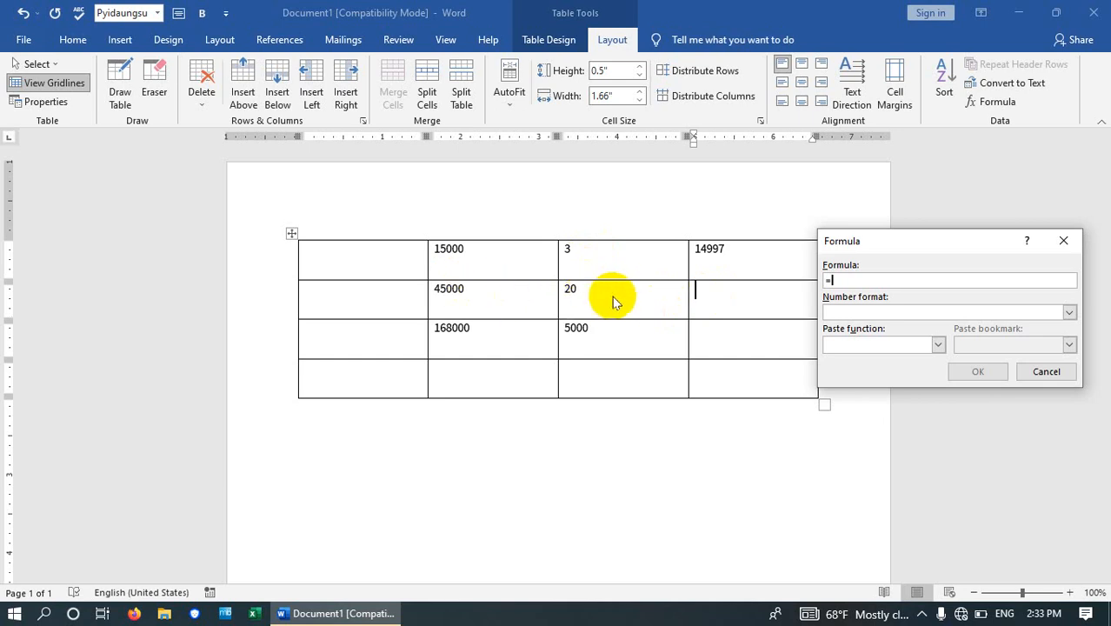
type("B2")
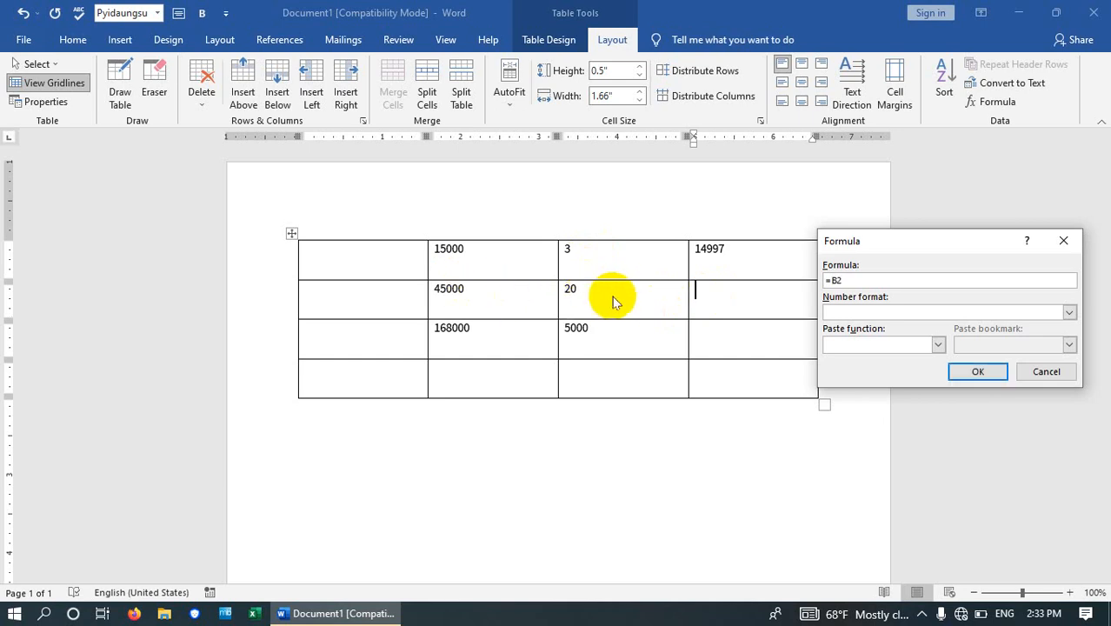
type("-C2")
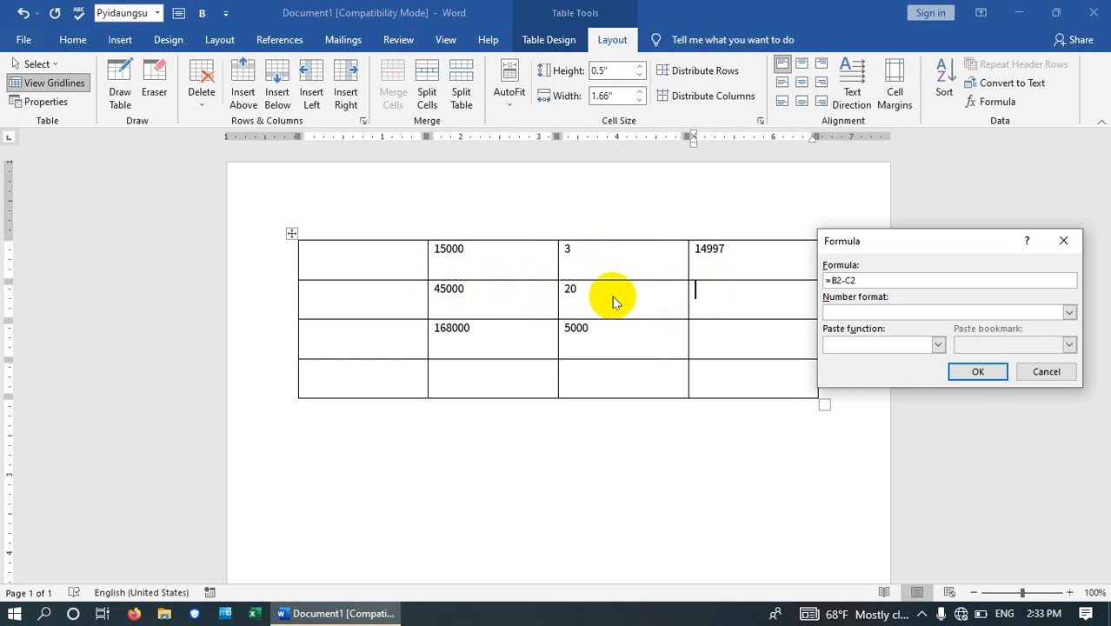
left_click(969, 370)
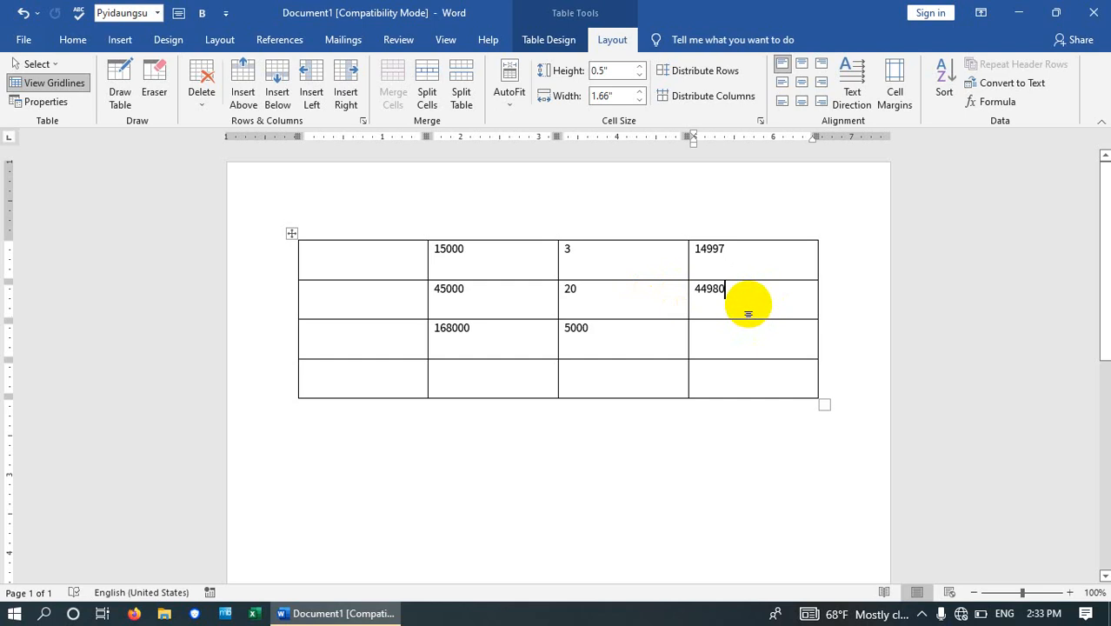
Step: Delete the subtraction results from the last cells of the second and first rows
double_click(742, 298)
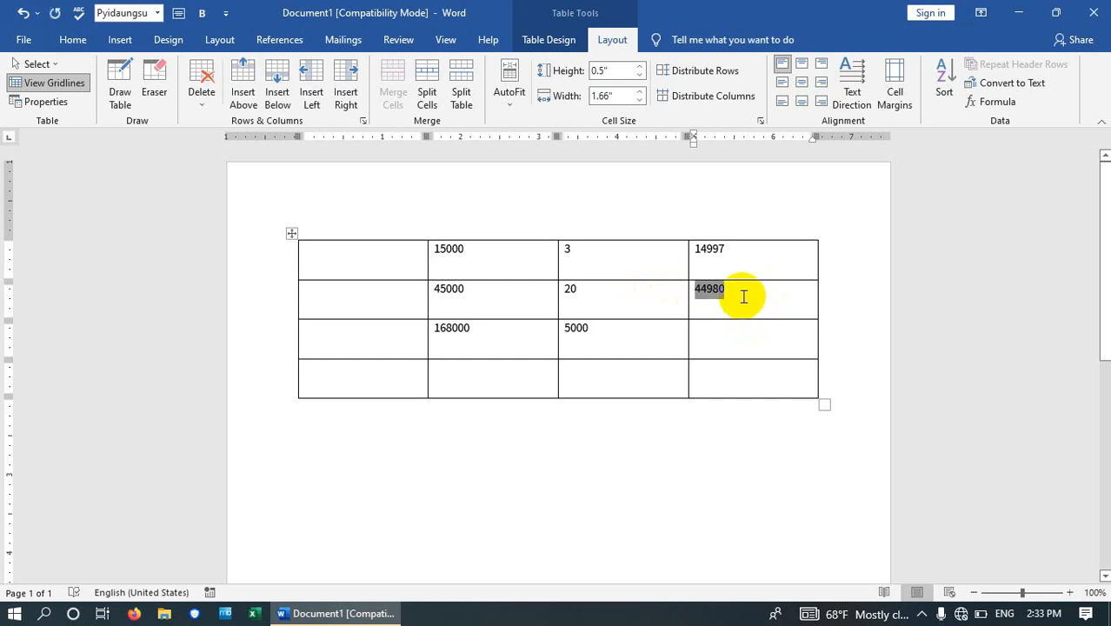
key("BackSpace")
double_click(739, 274)
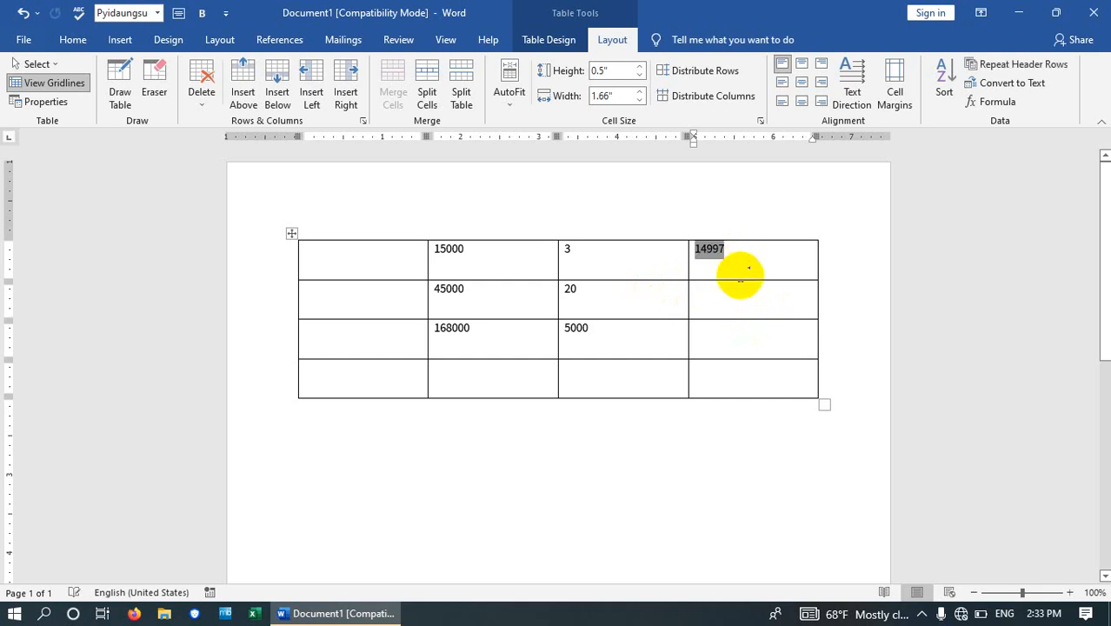
key("BackSpace")
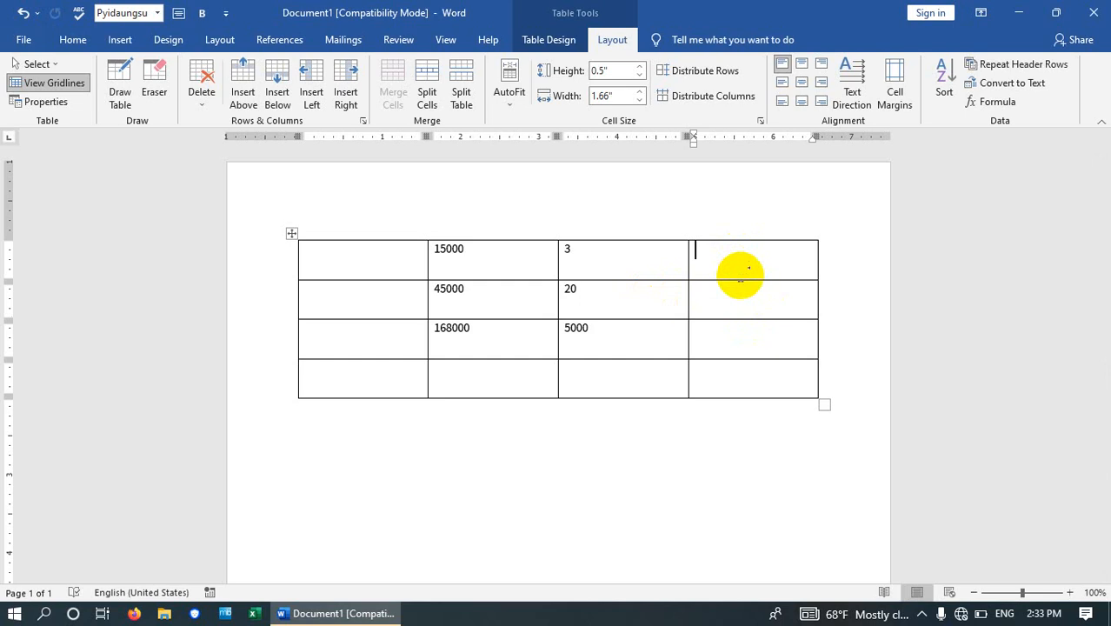
Step: Insert the formula =PRODUCT(left) in the last cell of the first row, using the PRODUCT function from the function list
left_click(999, 102)
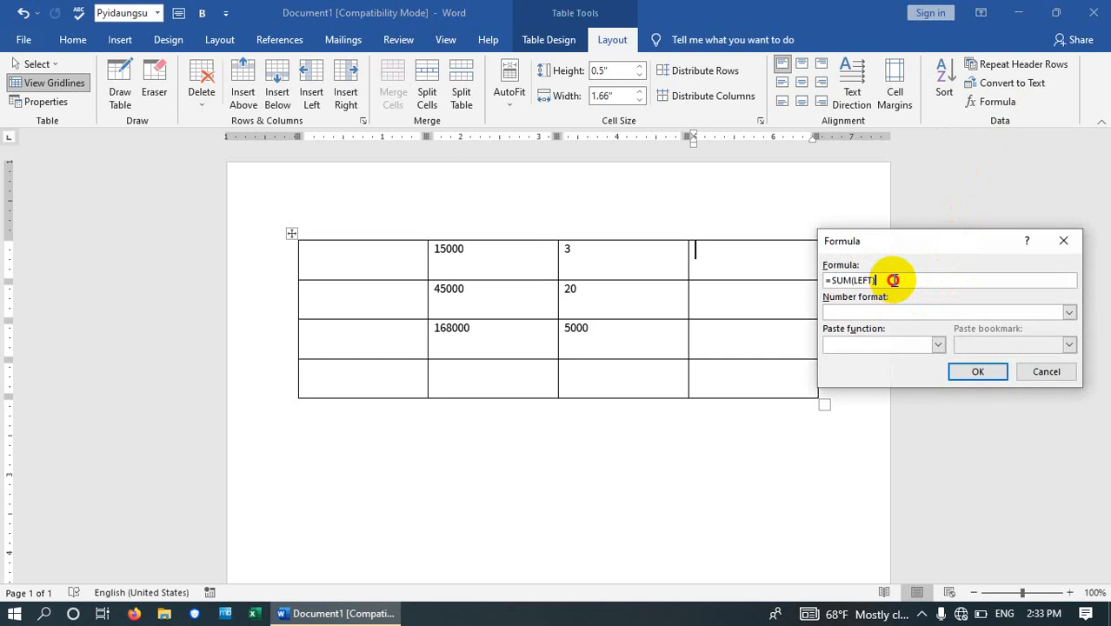
key("BackSpace")
key("BackSpace")
key("BackSpace")
key("BackSpace")
key("BackSpace")
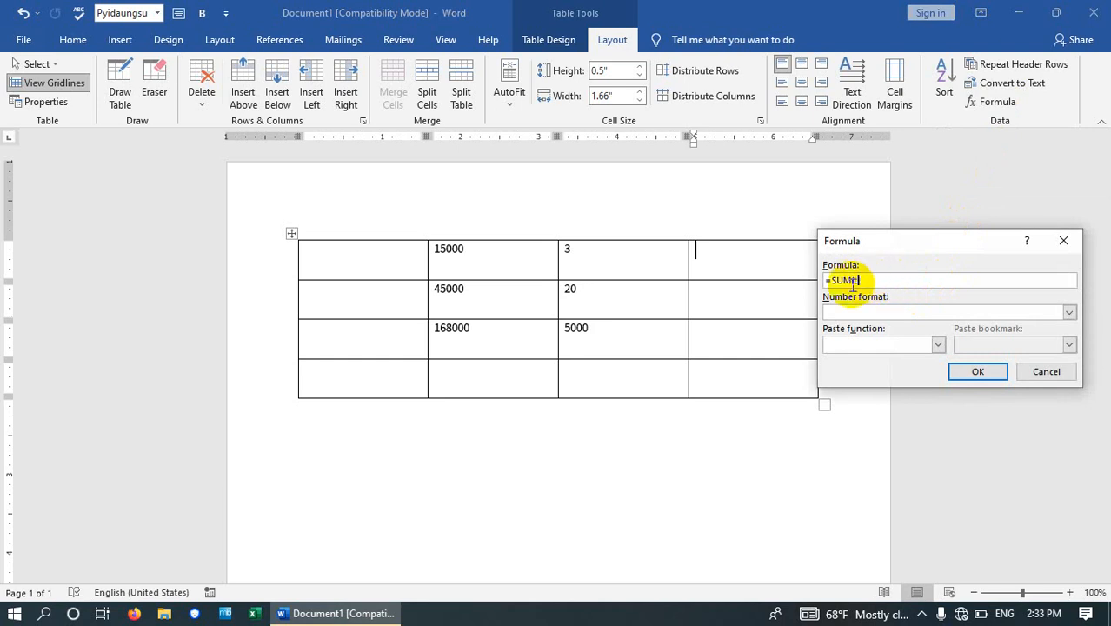
key("BackSpace")
key("BackSpace")
key("BackSpace")
key("BackSpace")
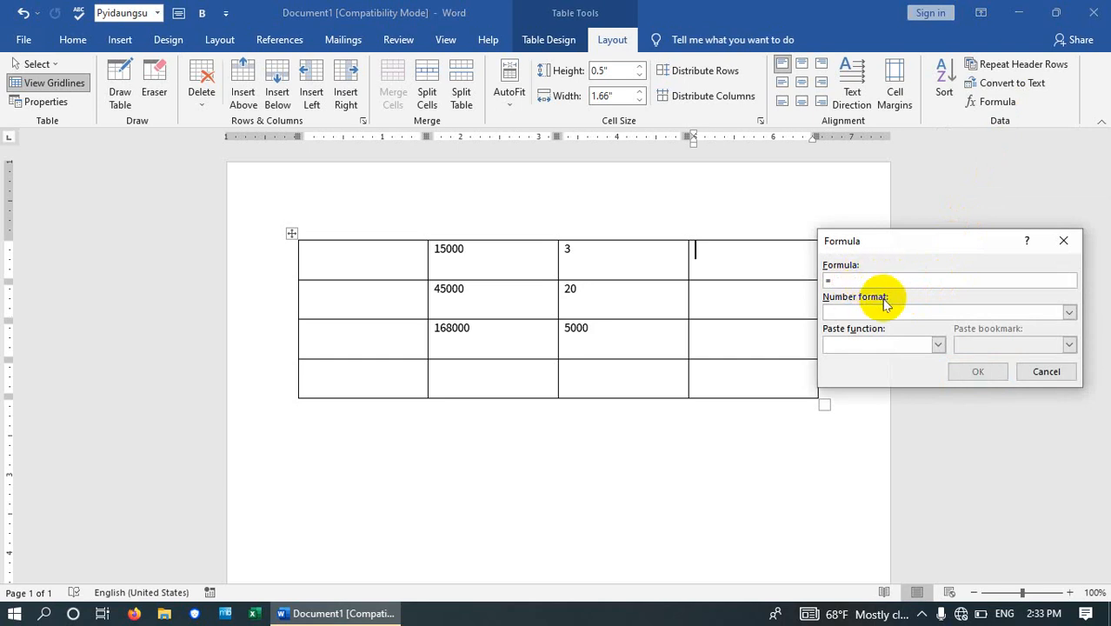
left_click(934, 344)
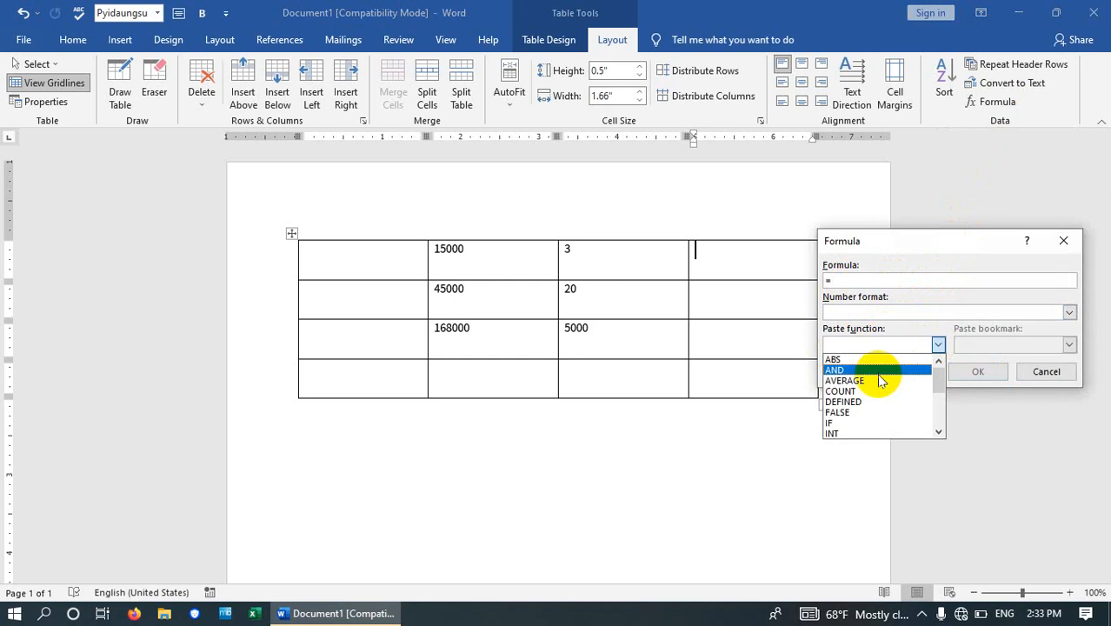
scroll(848, 425, "down", 4)
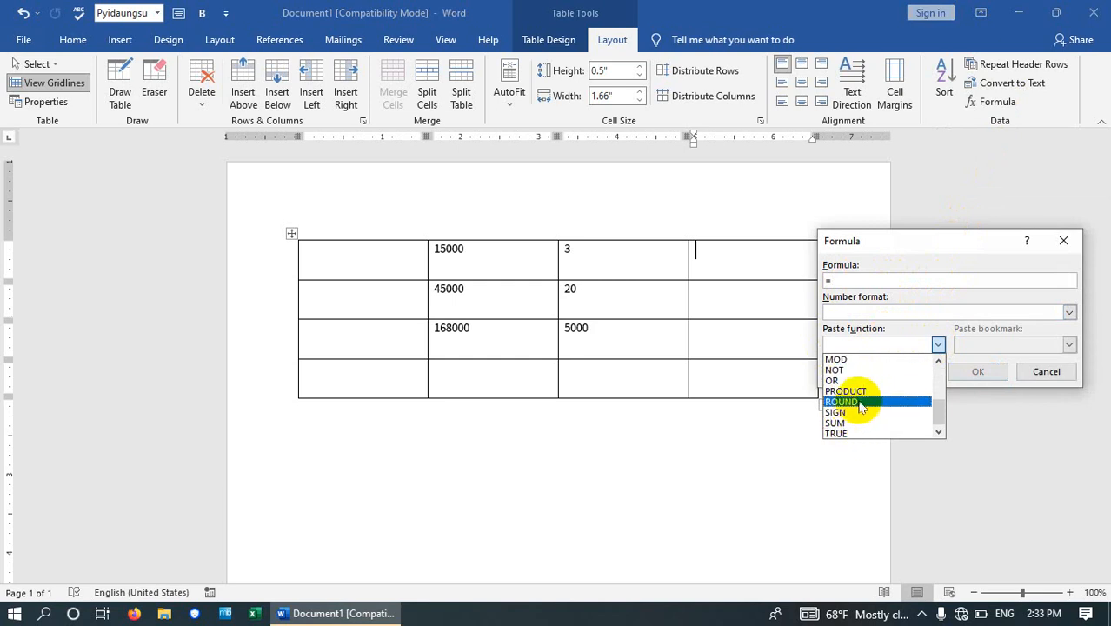
left_click(883, 391)
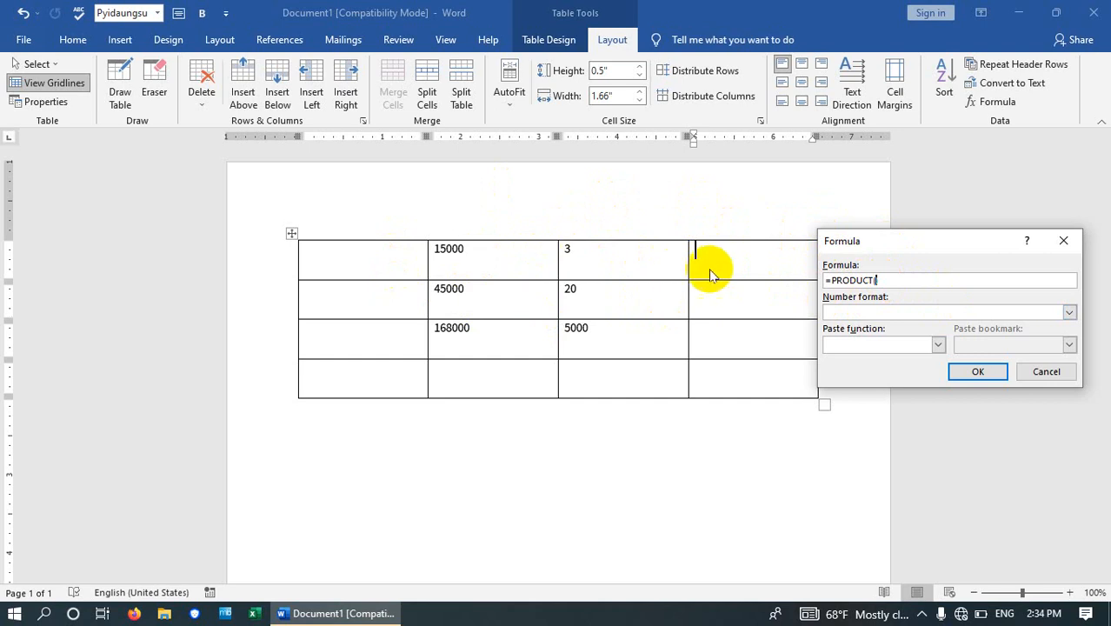
type("left")
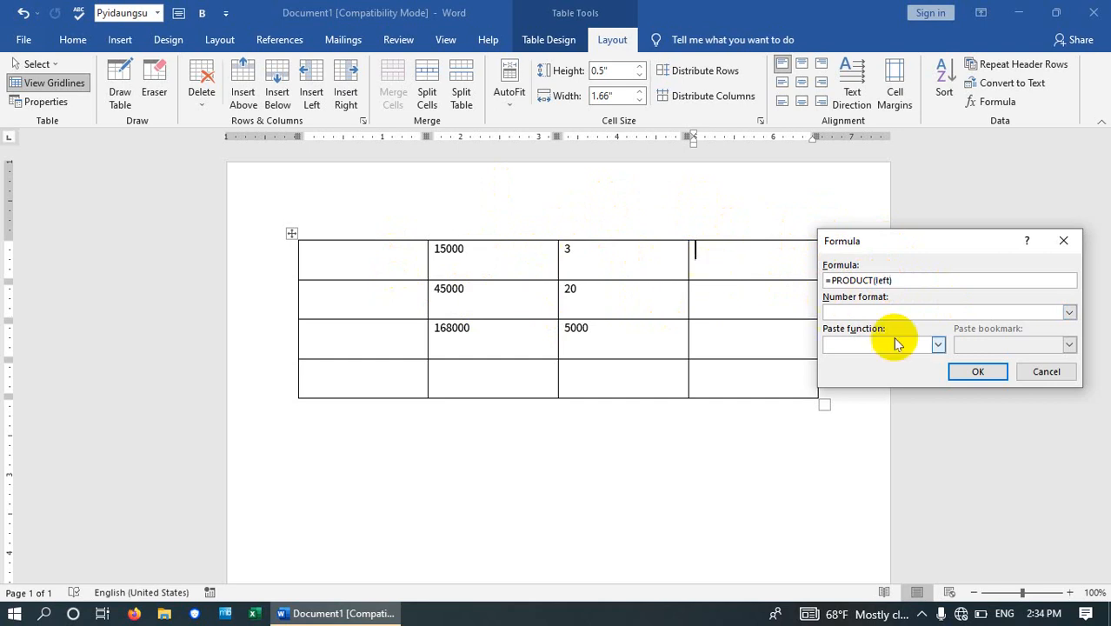
type(")")
left_click(979, 371)
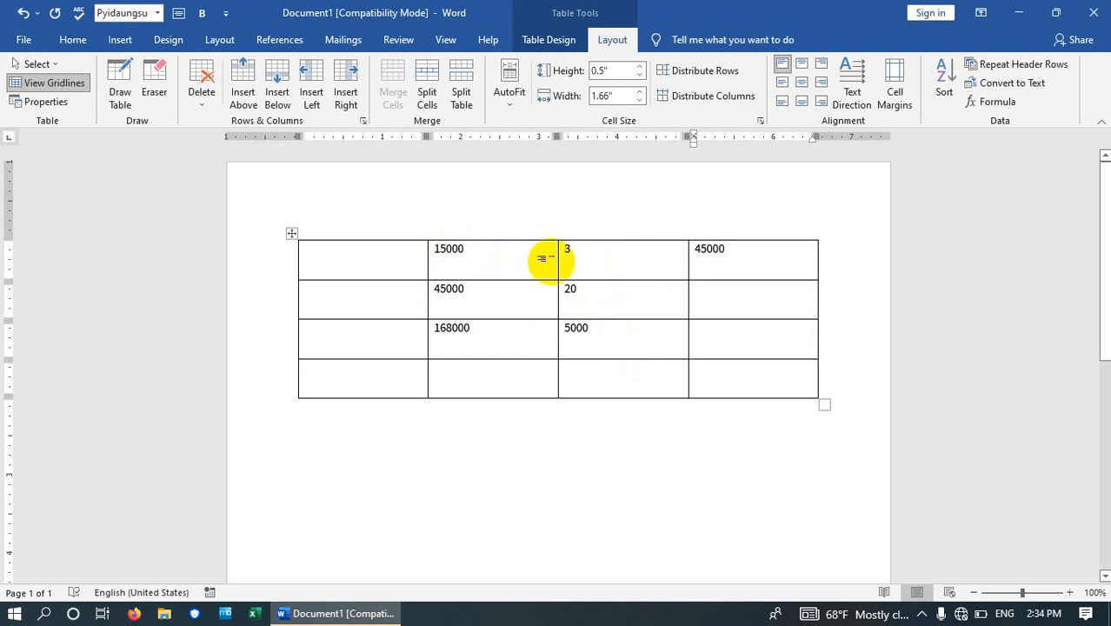
Step: Insert the formula =B2/C2 in the last cell of the table's second row
left_click(581, 249)
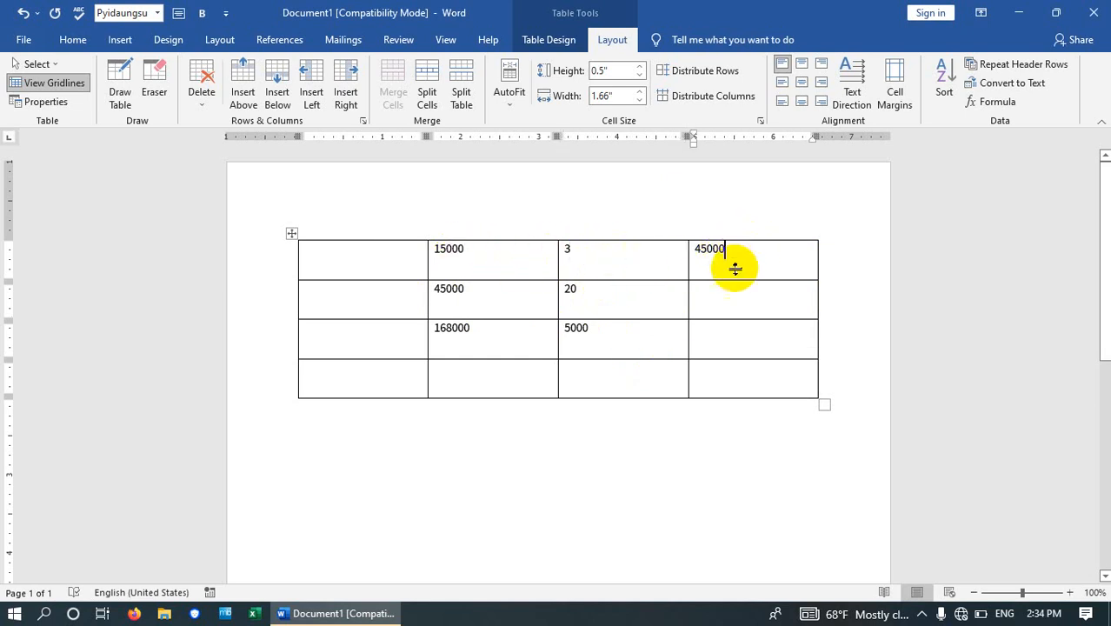
left_click(714, 294)
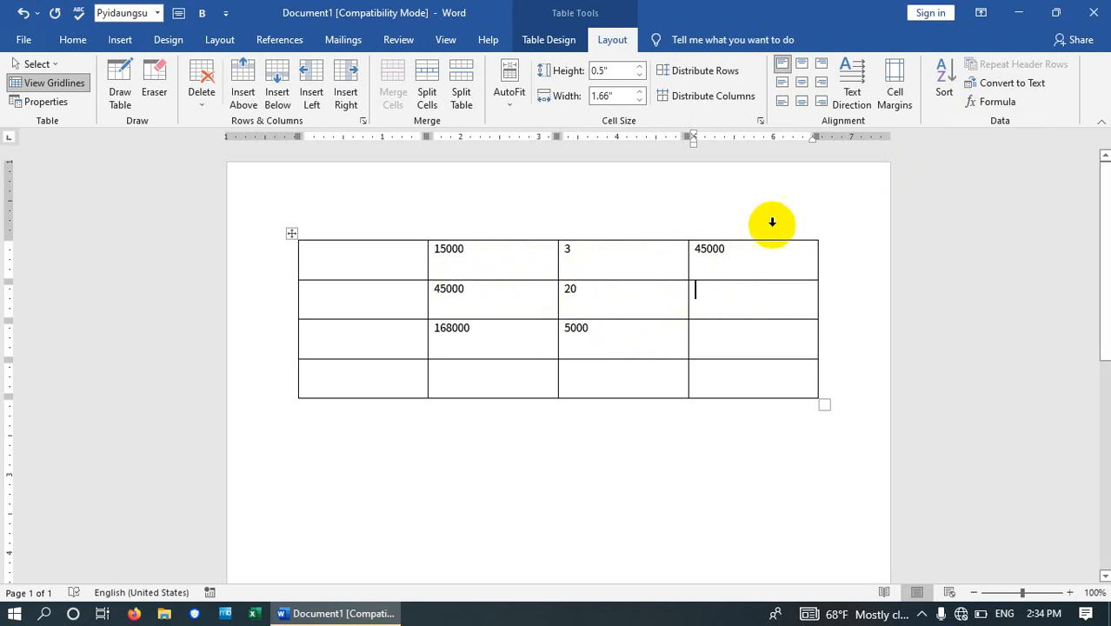
left_click(998, 103)
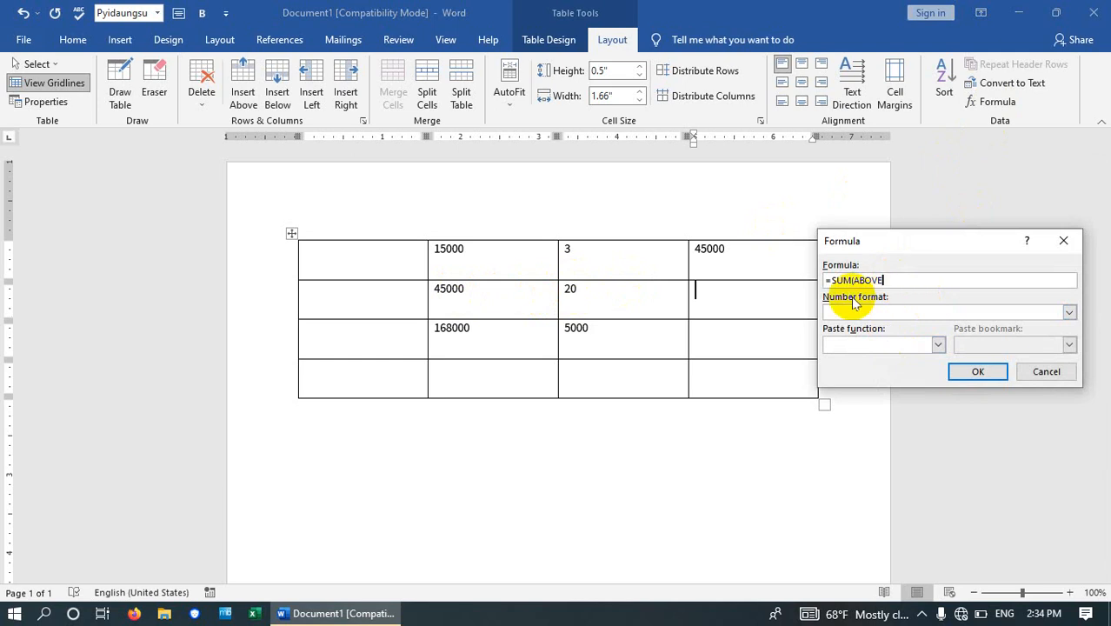
key("BackSpace")
key("BackSpace")
key("BackSpace")
key("BackSpace")
key("BackSpace")
key("BackSpace")
key("BackSpace")
key("BackSpace")
key("BackSpace")
key("BackSpace")
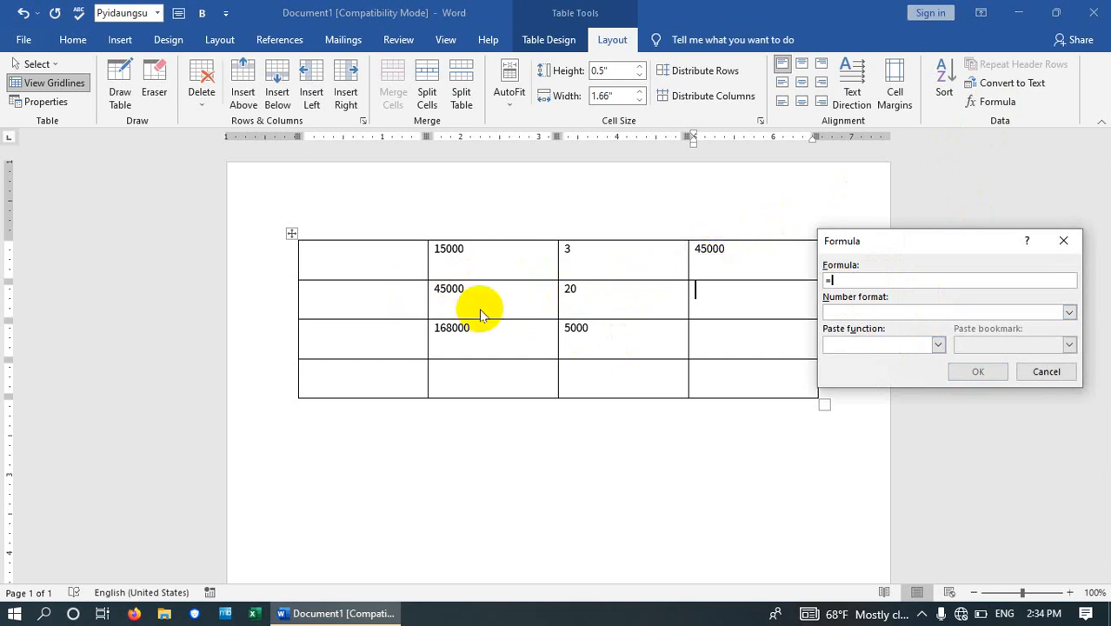
type("B2/")
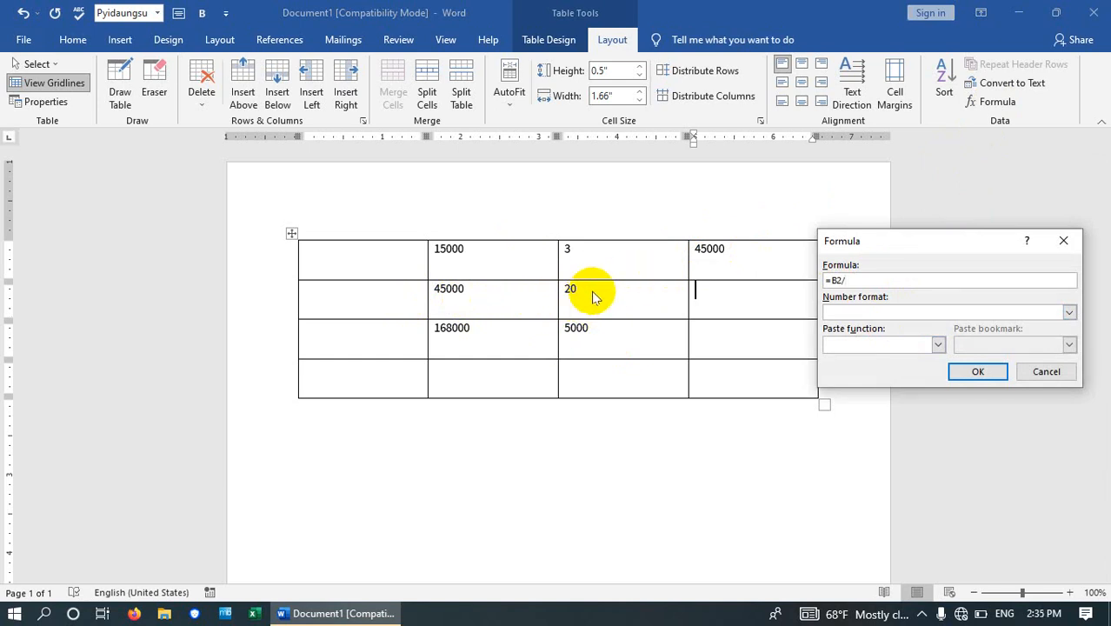
type("C2")
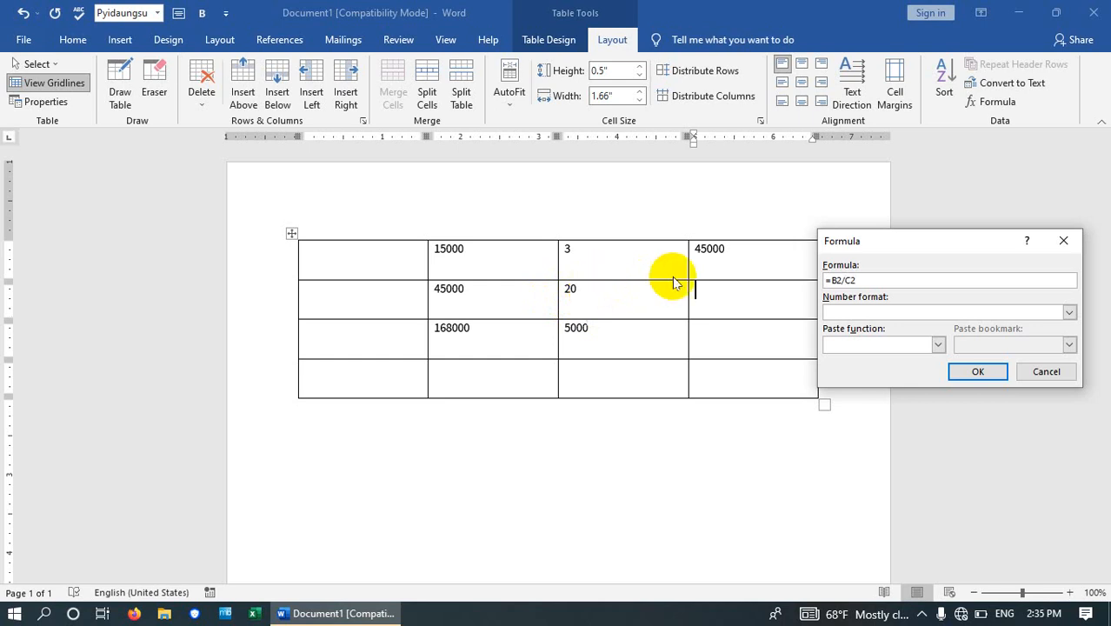
left_click(978, 373)
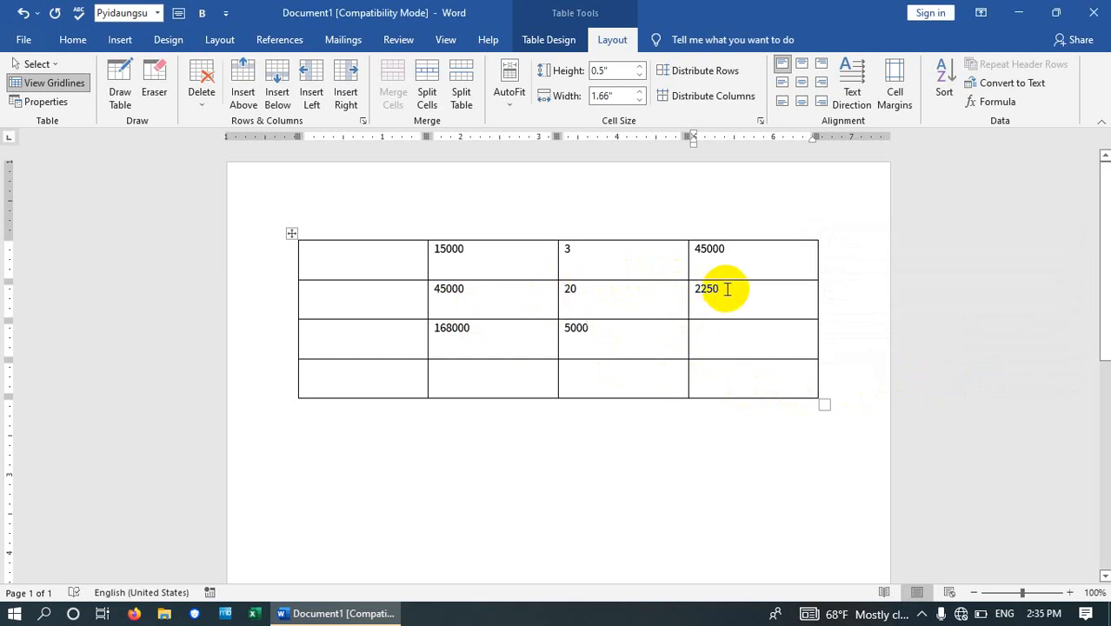
Step: Delete the product result from the last cell of the table's first row
left_click(735, 250)
double_click(735, 250)
key("BackSpace")
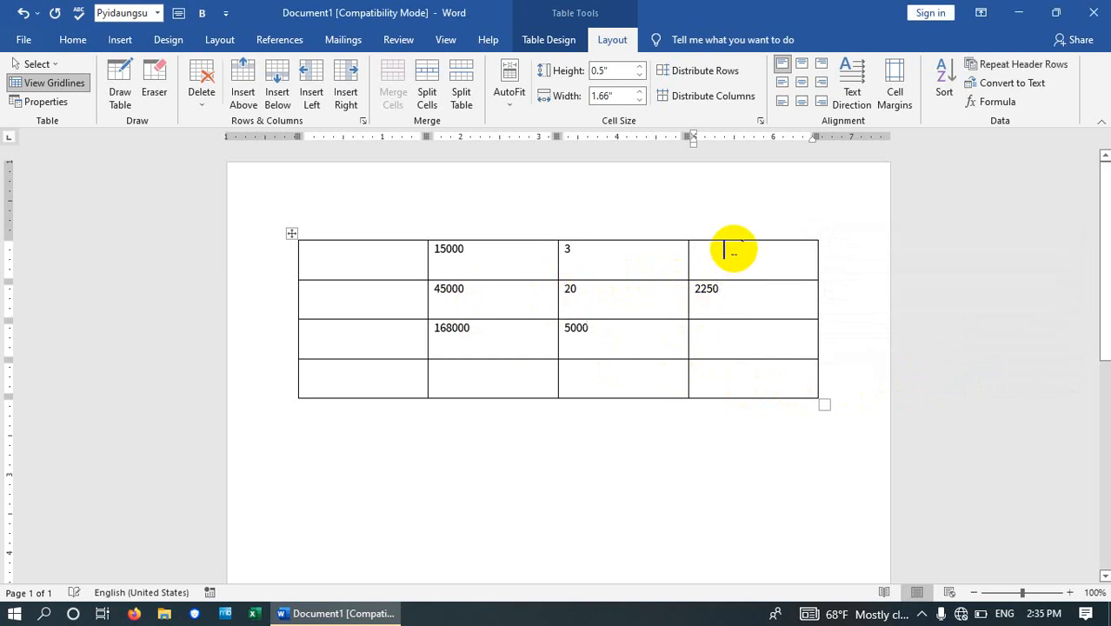
Step: Insert the formula =B1/C1 in the last cell of the table's first row
left_click(998, 101)
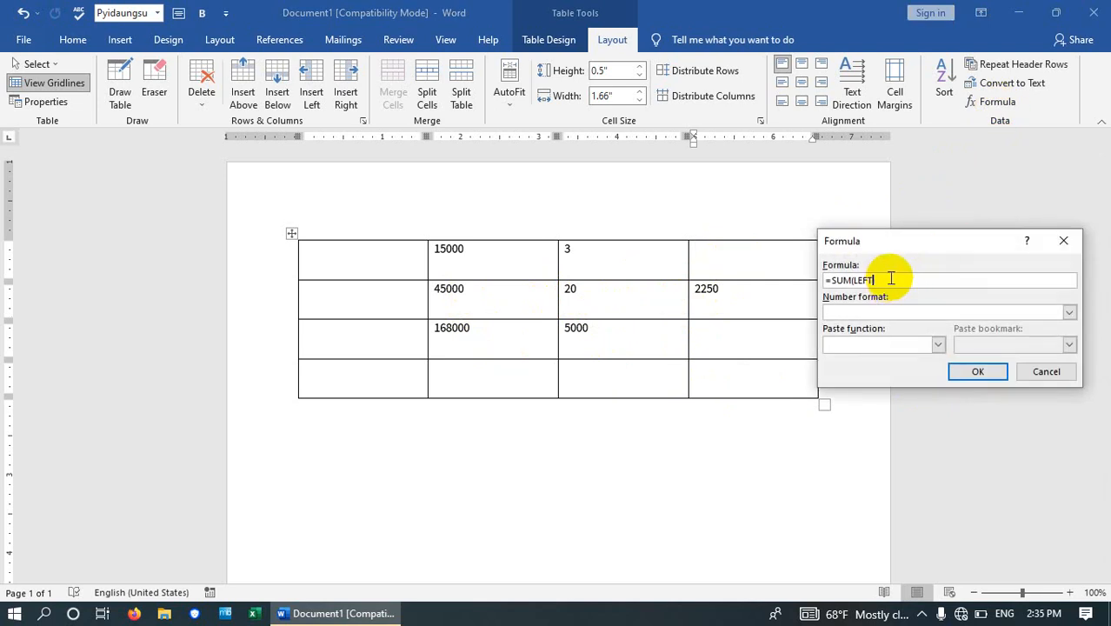
key("BackSpace")
key("BackSpace")
key("BackSpace")
key("BackSpace")
key("BackSpace")
key("BackSpace")
key("BackSpace")
key("BackSpace")
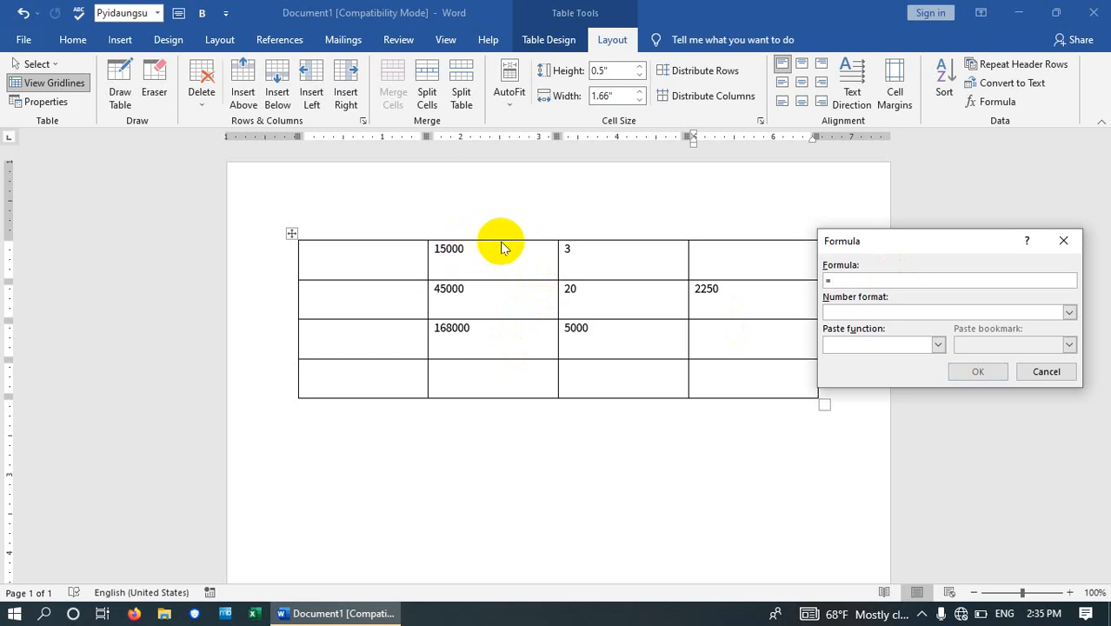
type("B1/")
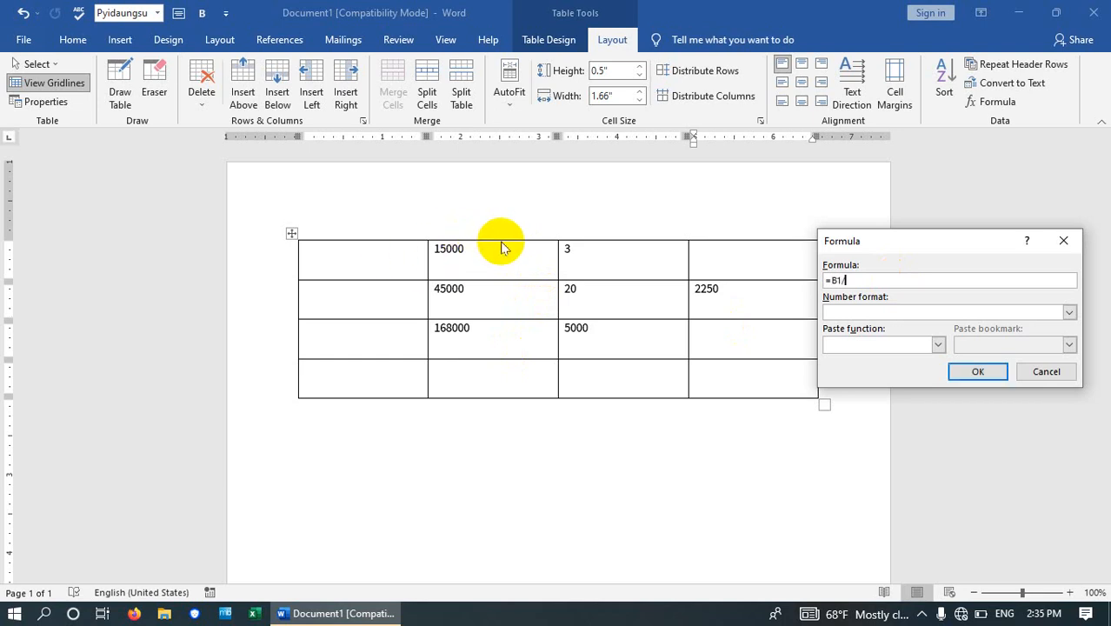
type("C1")
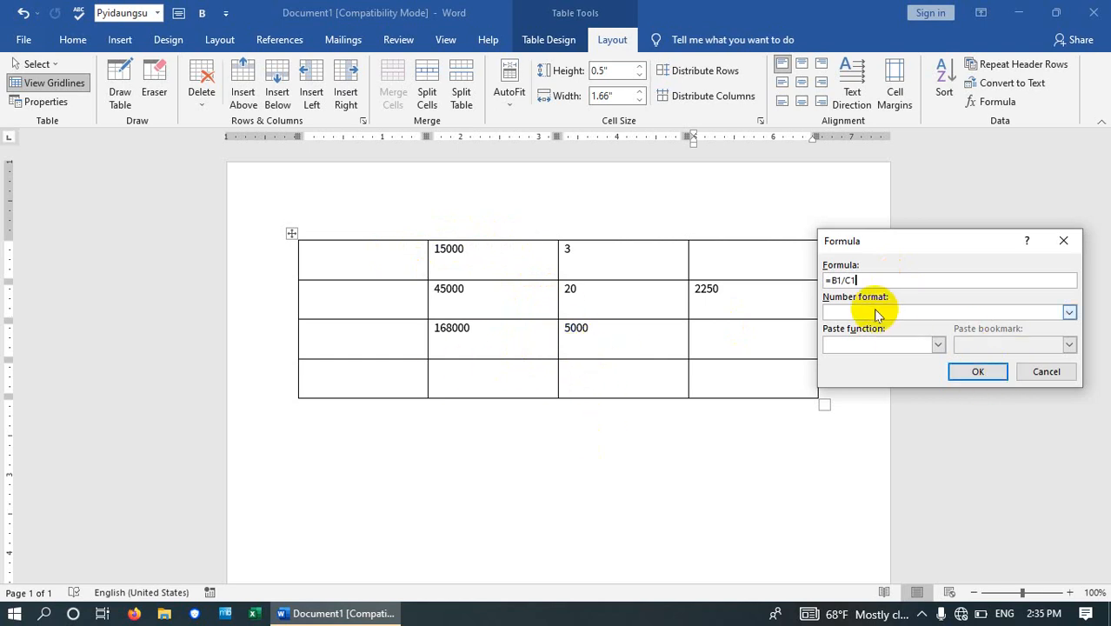
left_click(975, 371)
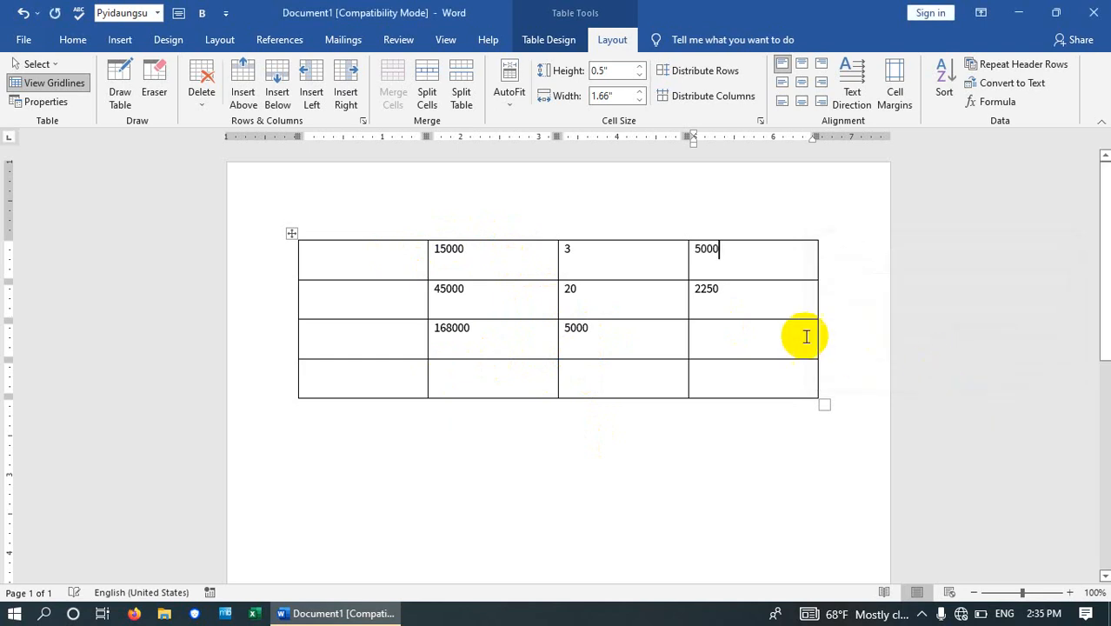
left_click(587, 253)
left_click(736, 263)
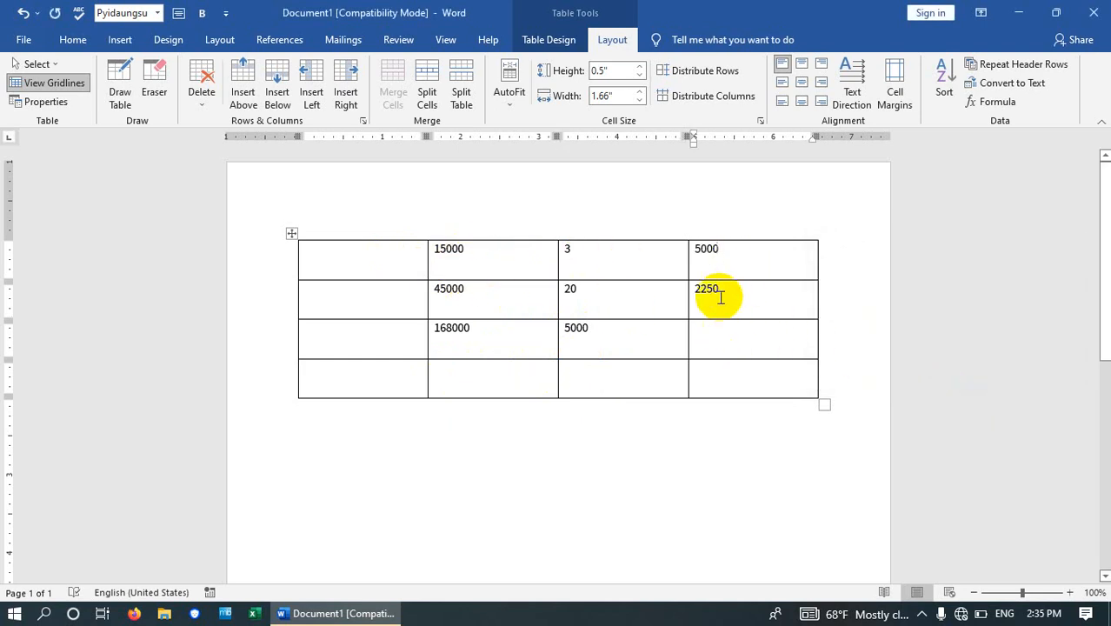
left_click(722, 294)
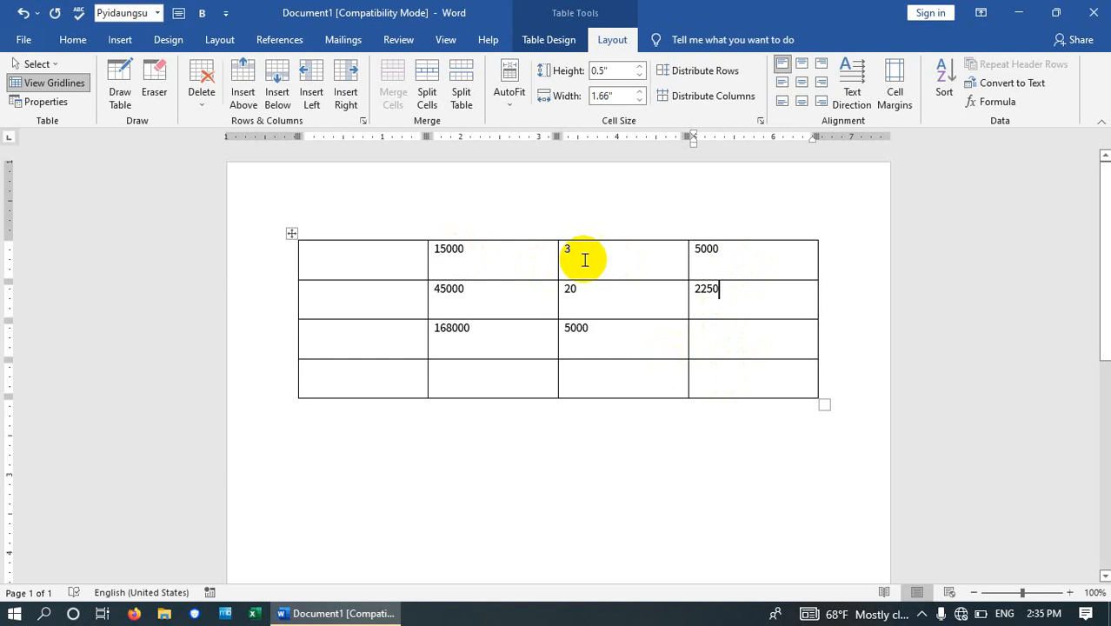
left_click(709, 339)
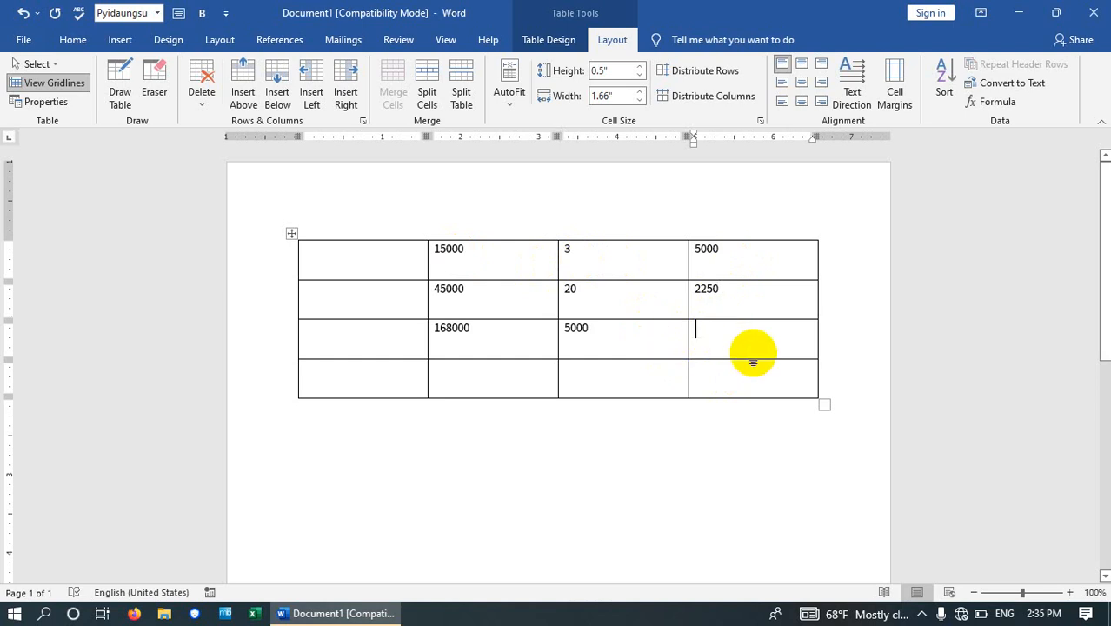